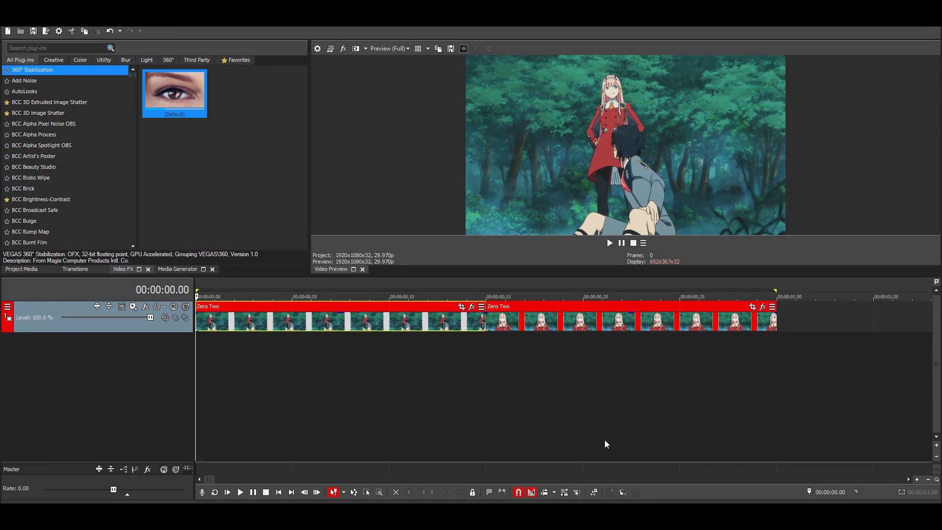
Find the S_BlurMoCurves effect by searching for "moc" and apply its Reflect preset to both video clips
{"action": "scroll", "coordinate": [604, 439], "scroll_direction": "down", "scroll_amount": 1}
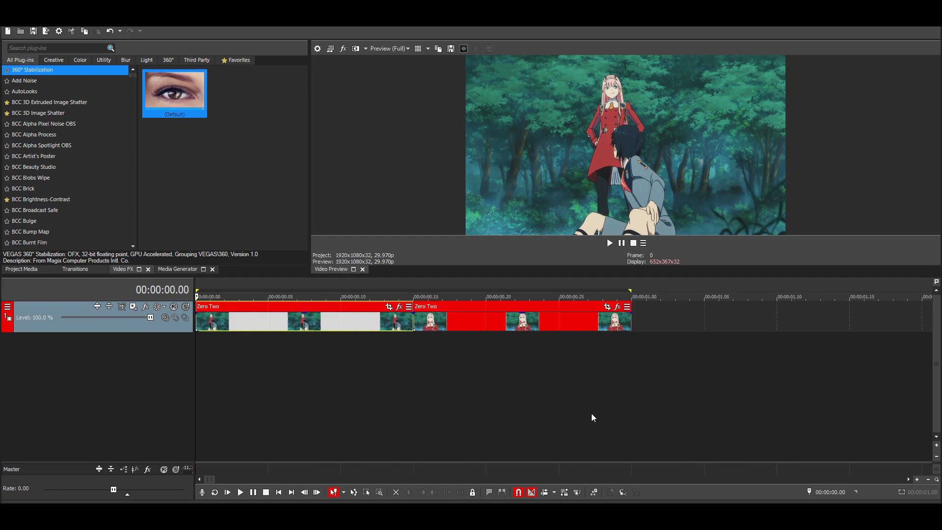
{"action": "left_click", "coordinate": [82, 50]}
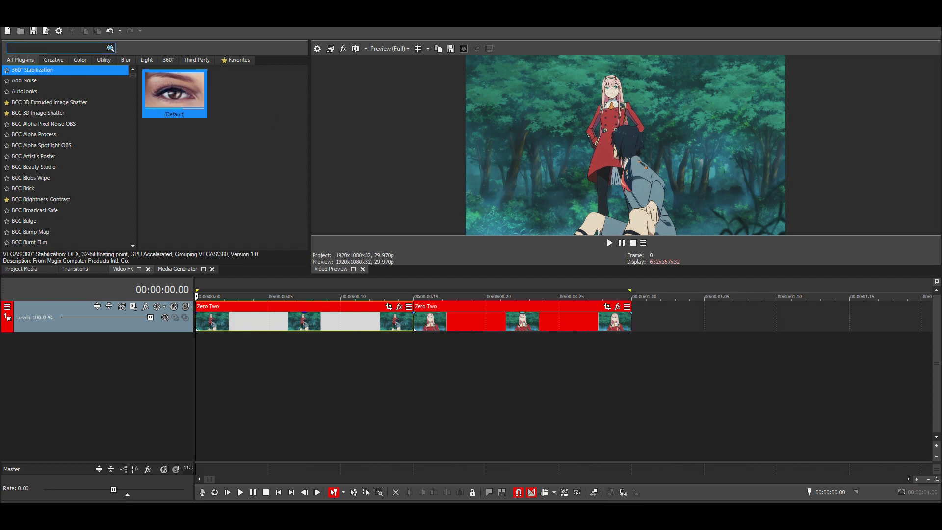
{"action": "type", "text": "moc"}
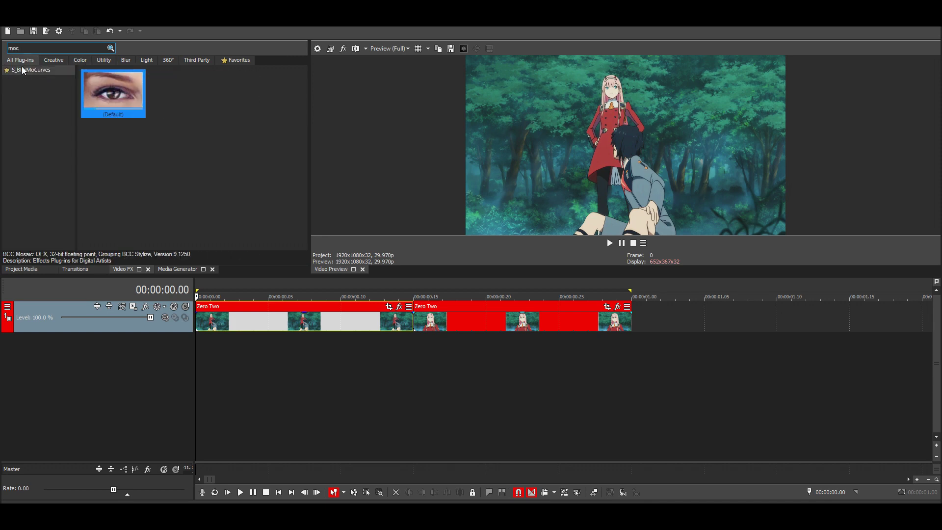
{"action": "left_click", "coordinate": [23, 70]}
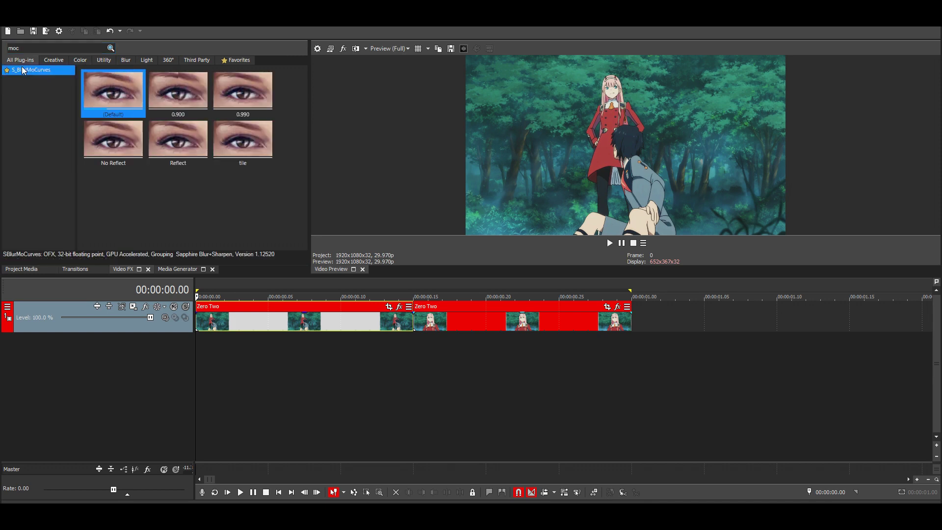
{"action": "left_click", "coordinate": [328, 325]}
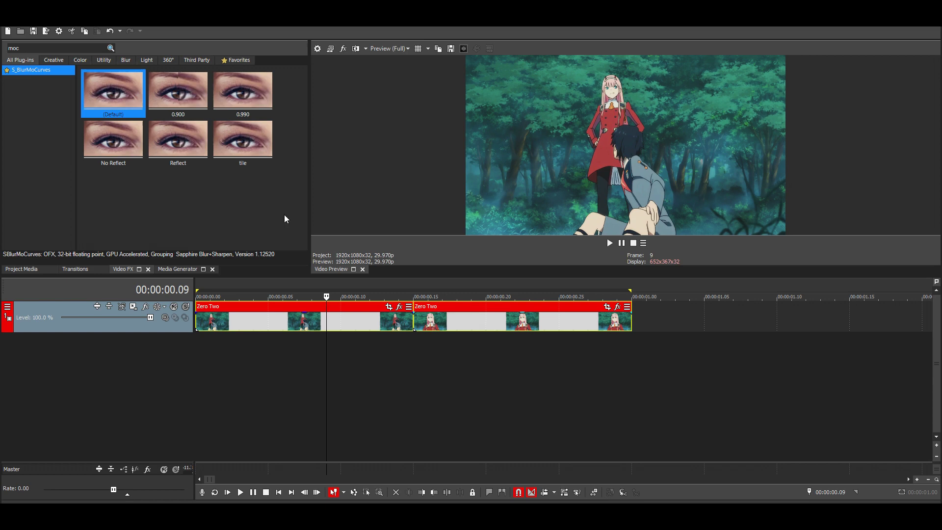
{"action": "left_click_drag", "start_coordinate": [182, 147], "coordinate": [299, 320]}
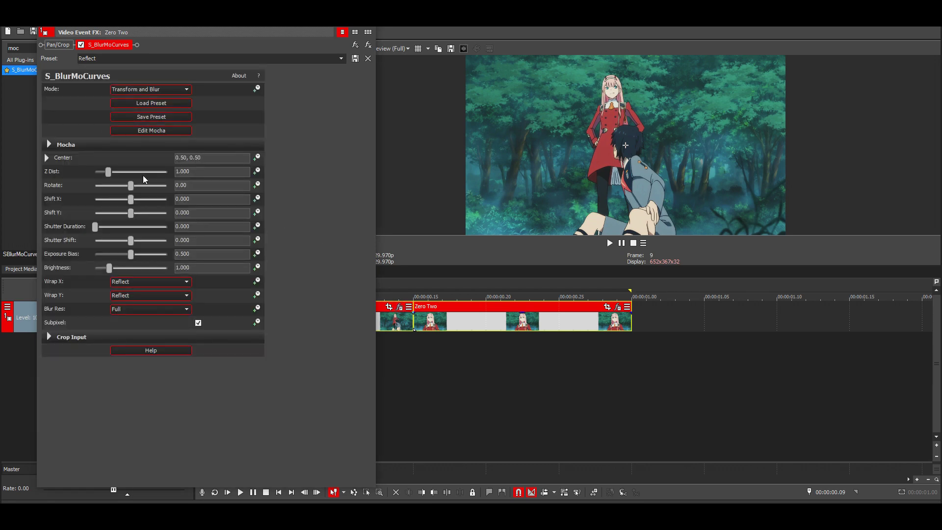
Enable Z Dist animation on the first clip's S_BlurMoCurves and set a keyframe of 0.4 at frame 14
{"action": "left_click", "coordinate": [257, 171]}
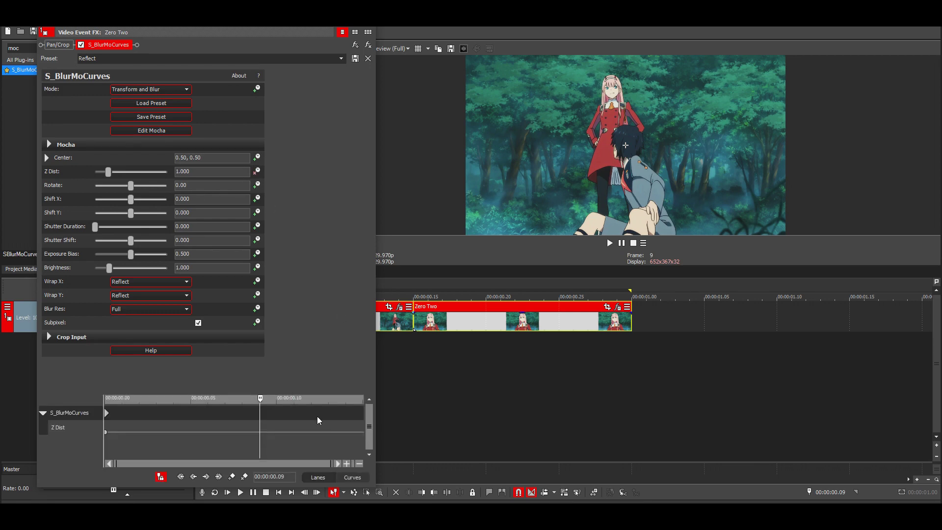
{"action": "left_click_drag", "start_coordinate": [273, 422], "coordinate": [393, 423]}
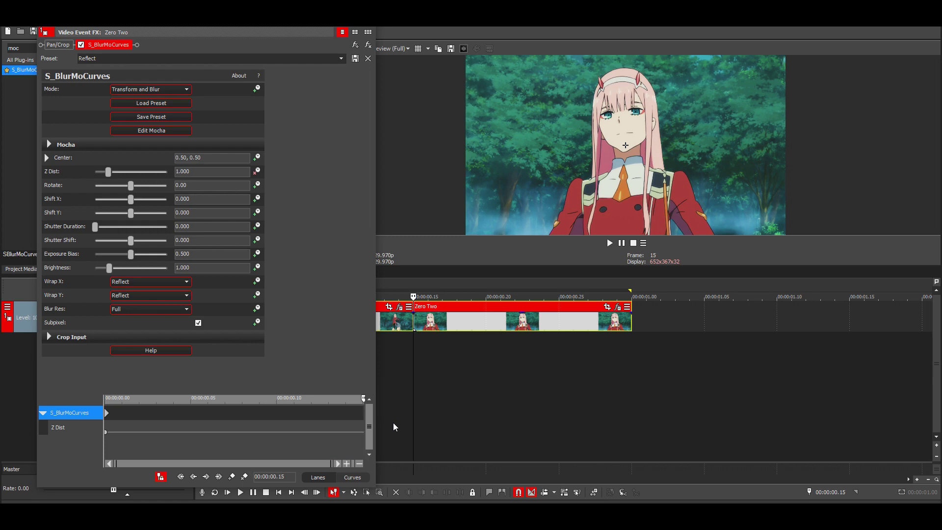
{"action": "key", "text": "Left"}
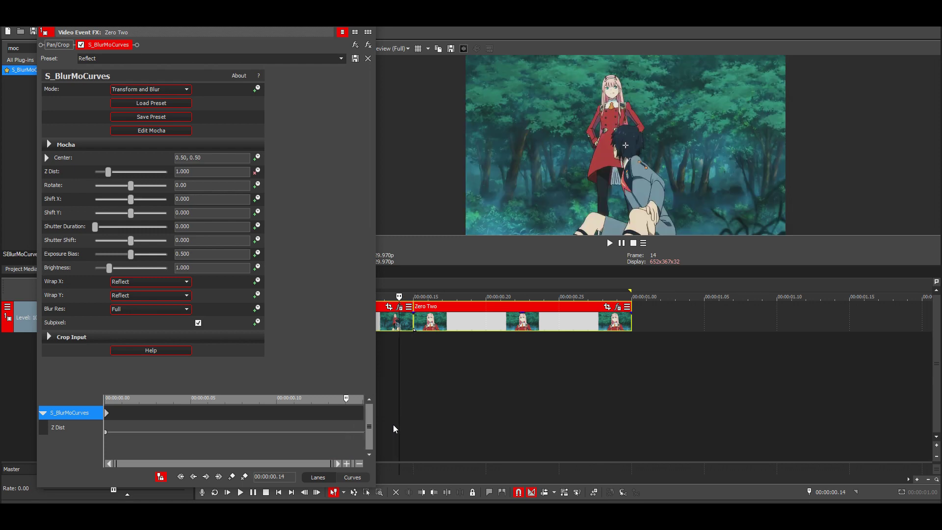
{"action": "left_click_drag", "start_coordinate": [237, 172], "coordinate": [60, 160]}
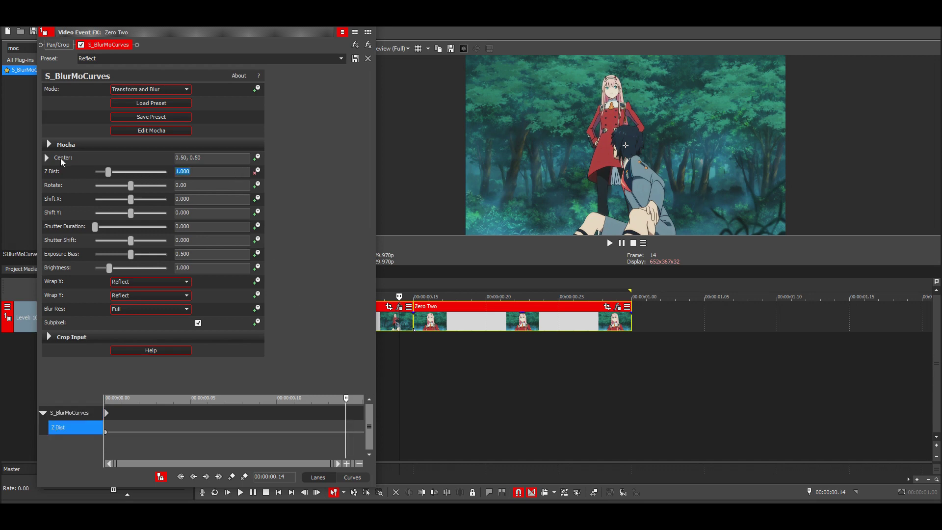
{"action": "type", "text": ".4"}
{"action": "key", "text": "Return"}
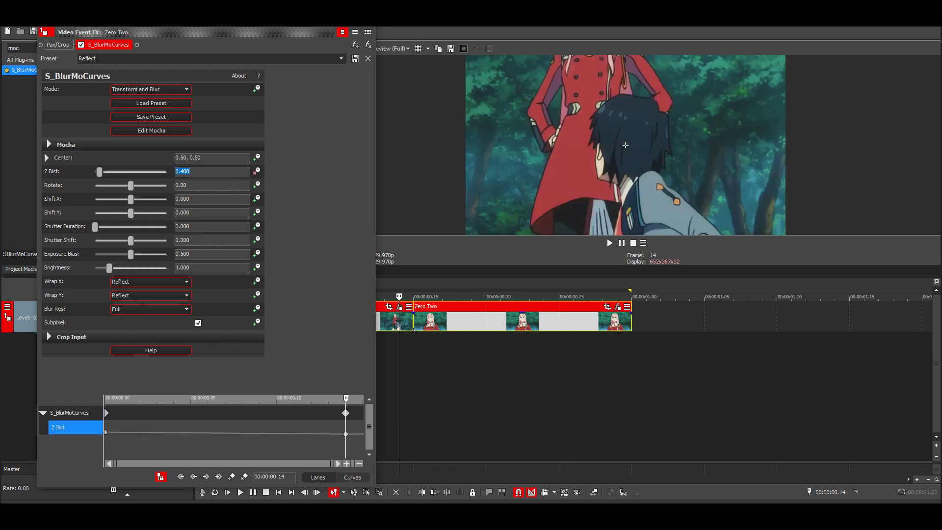
Add a Z Dist keyframe of 0.88 at frame 12 of the first clip
{"action": "left_click", "coordinate": [345, 434]}
{"action": "key", "text": "Left"}
{"action": "key", "text": "Left"}
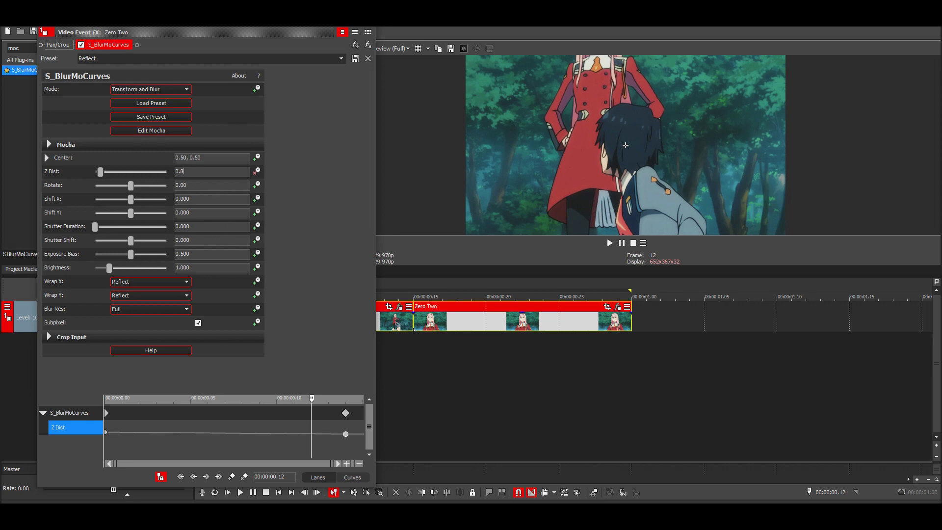
{"action": "key", "text": "Return"}
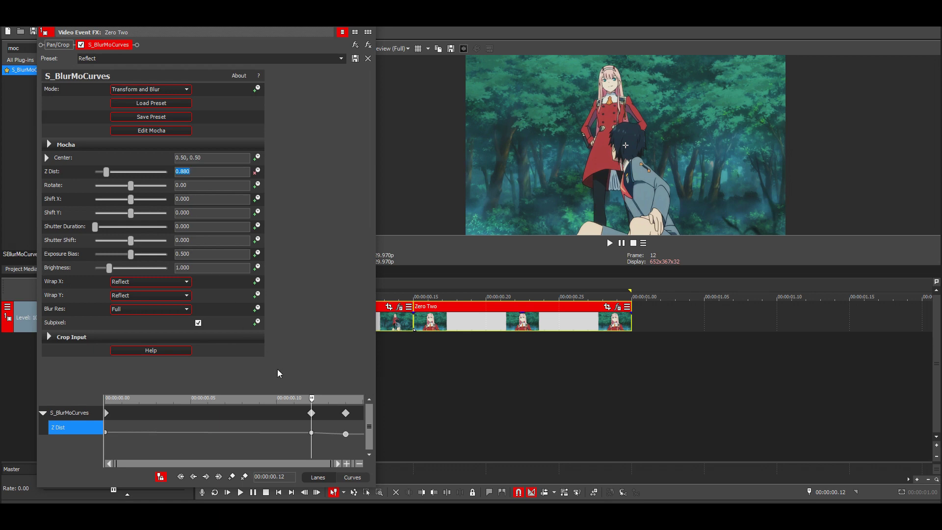
Shift the first clip's starting Z Dist keyframe from frame 0 to frame 8
{"action": "left_click", "coordinate": [311, 432]}
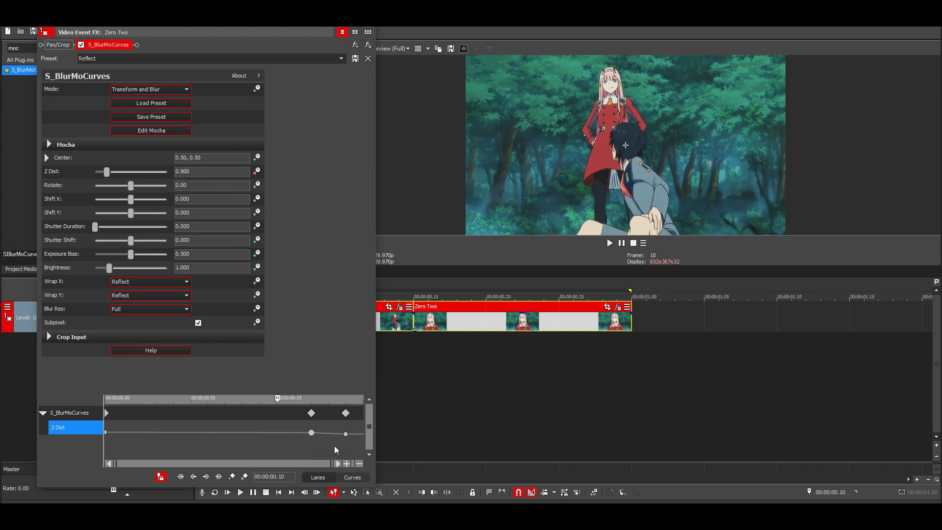
{"action": "key", "text": "space"}
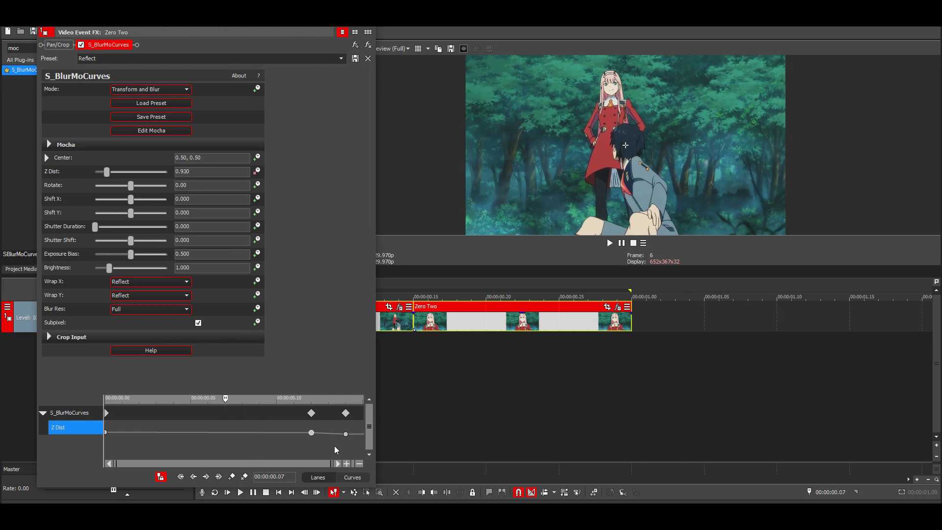
{"action": "left_click", "coordinate": [311, 432]}
{"action": "key", "text": "Left"}
{"action": "key", "text": "Left"}
{"action": "key", "text": "Left"}
{"action": "key", "text": "Left"}
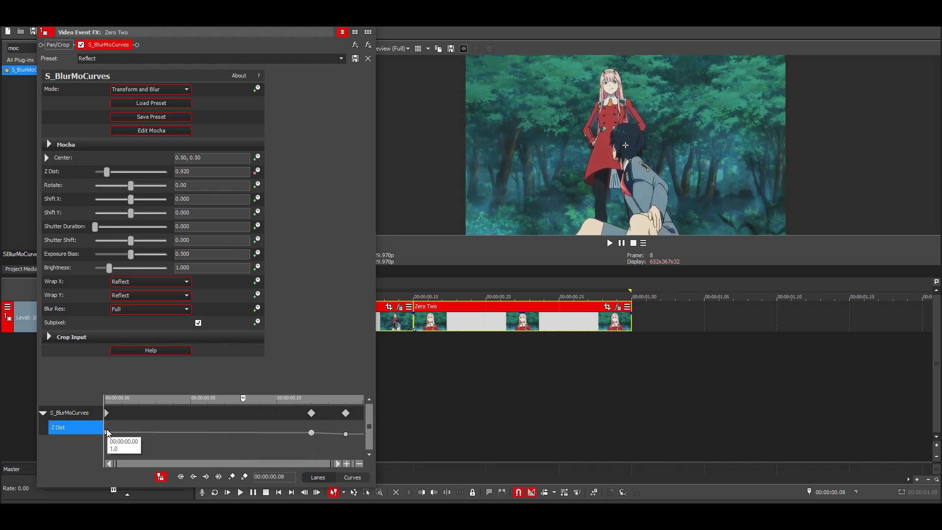
{"action": "left_click_drag", "start_coordinate": [105, 433], "coordinate": [245, 434]}
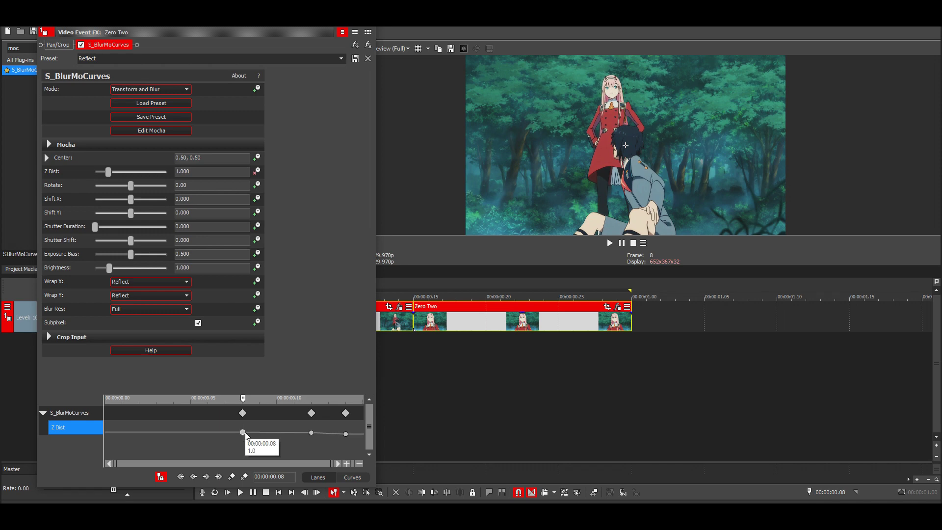
Set the first clip's Z Dist keyframes to Manual interpolation and show them in an enlarged curve graph
{"action": "mouse_move", "coordinate": [346, 436]}
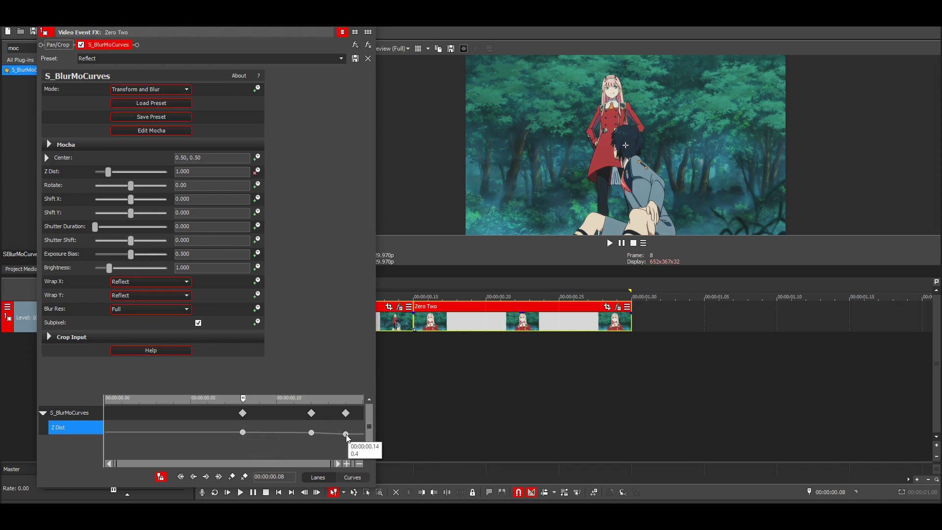
{"action": "right_click", "coordinate": [346, 435]}
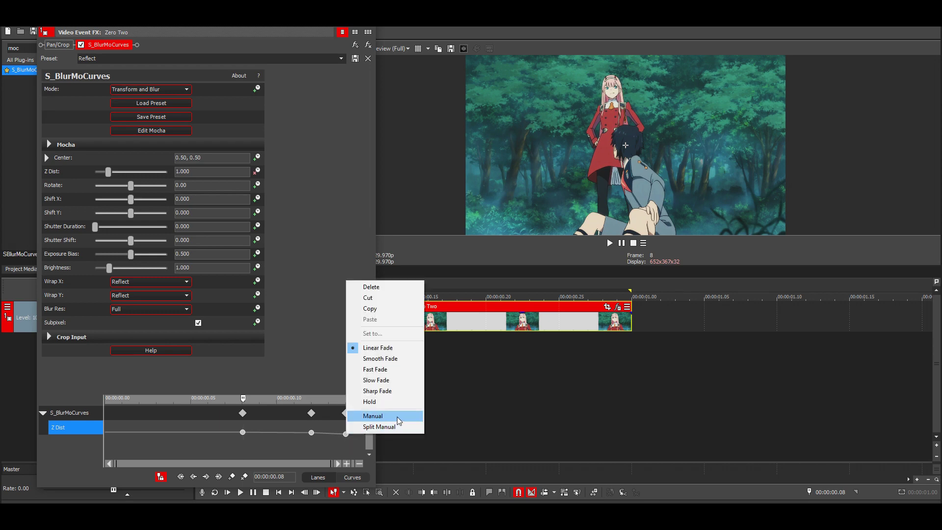
{"action": "left_click", "coordinate": [372, 415]}
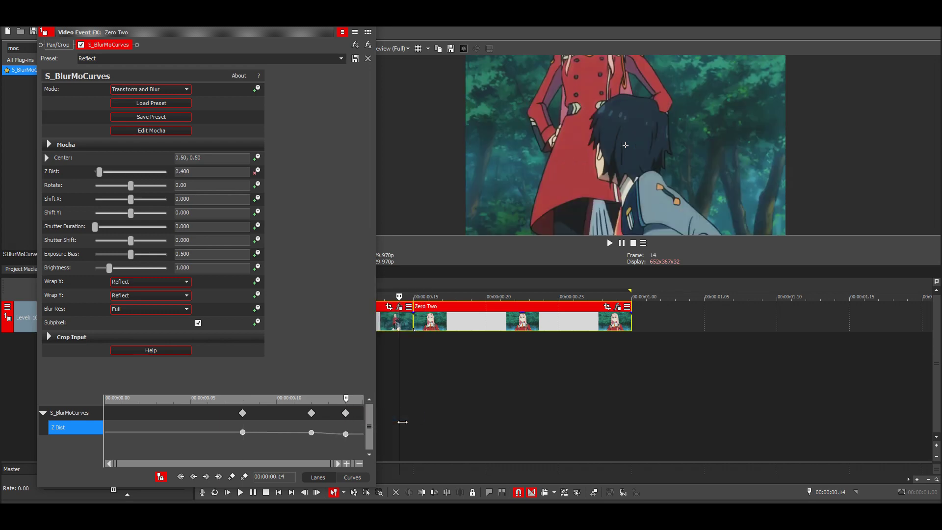
{"action": "left_click", "coordinate": [366, 478]}
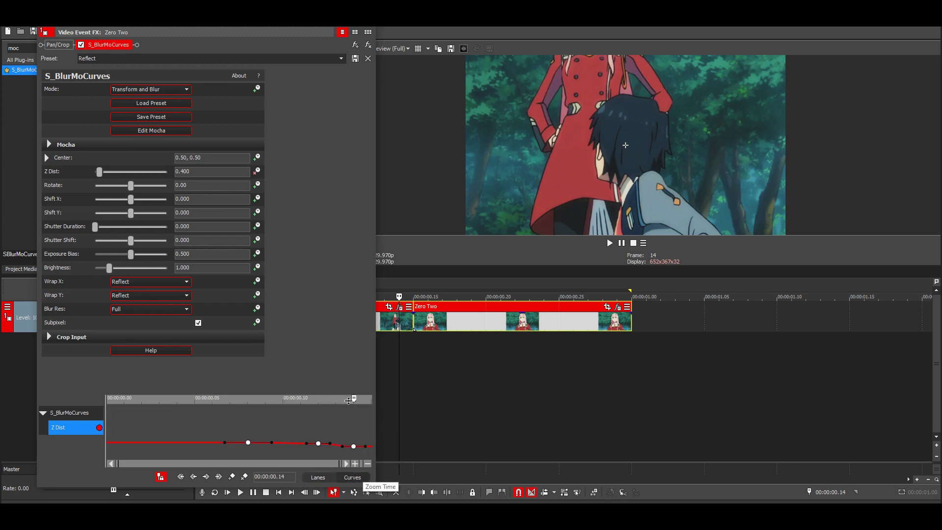
{"action": "left_click_drag", "start_coordinate": [342, 142], "coordinate": [342, 140]}
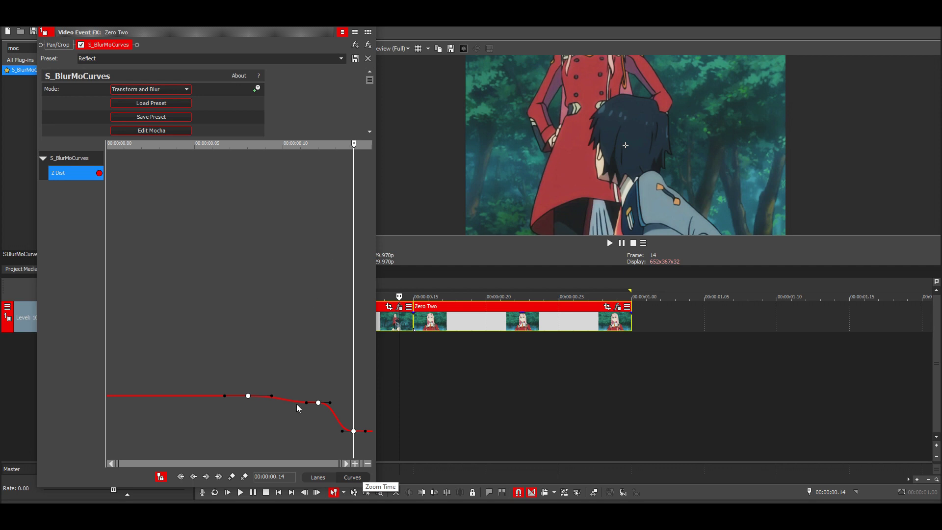
Reshape the Z Dist curve with its handles so it eases smoothly into the final drop, and close the effect window
{"action": "left_click_drag", "start_coordinate": [306, 402], "coordinate": [284, 396]}
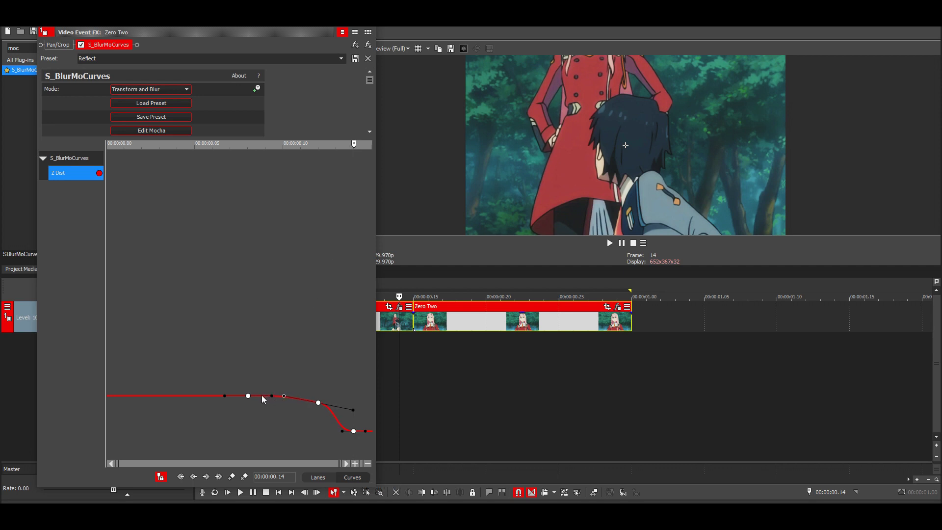
{"action": "left_click_drag", "start_coordinate": [342, 431], "coordinate": [231, 388]}
{"action": "left_click", "coordinate": [375, 283]}
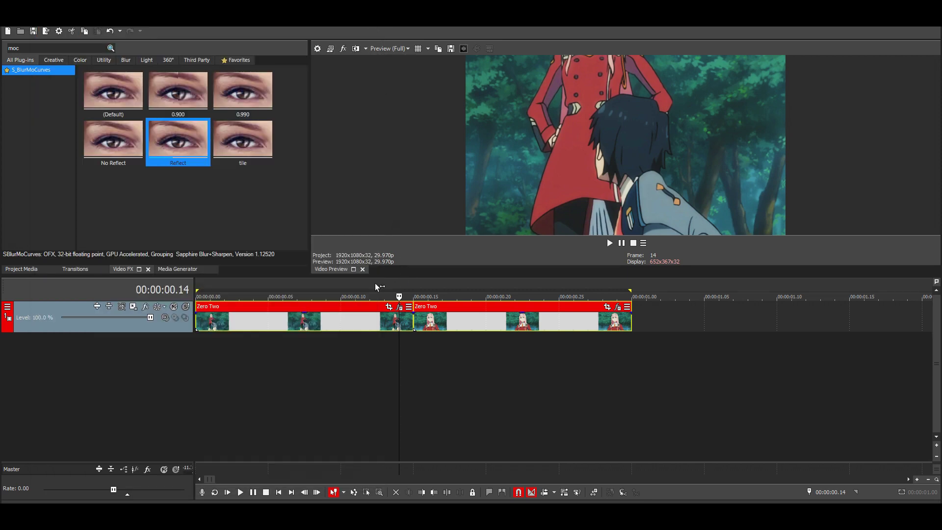
Play back the zoom transition from frame 9 of the first clip
{"action": "left_click", "coordinate": [325, 289]}
{"action": "key", "text": "ctrl+a"}
{"action": "key", "text": "space"}
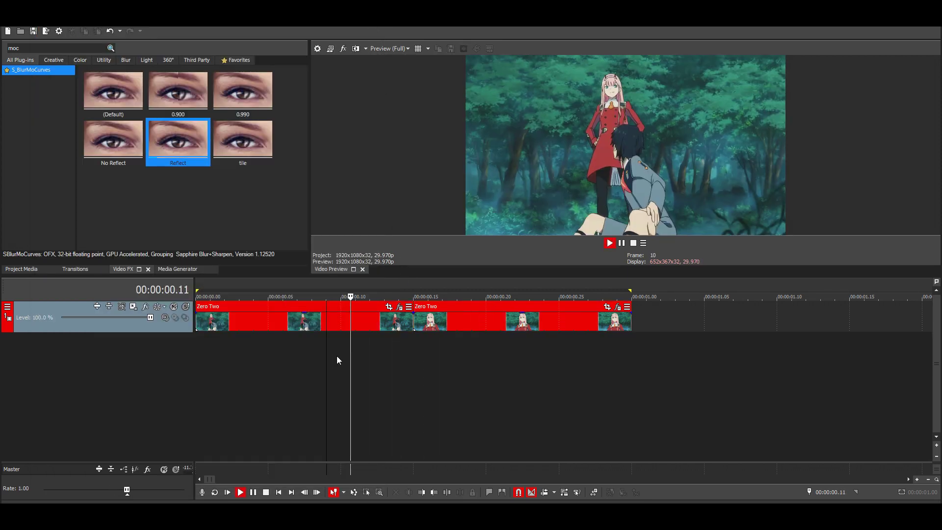
{"action": "key", "text": "space"}
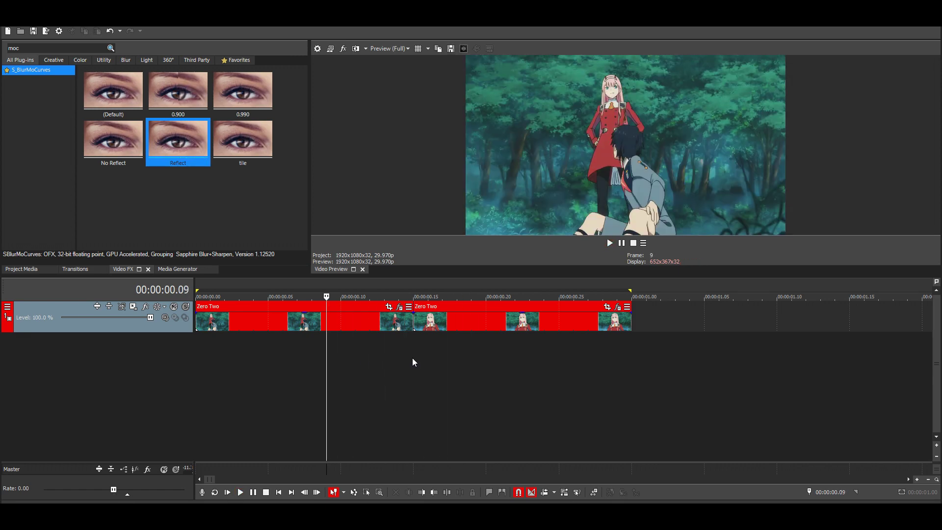
Enable Z Dist animation in the second clip's S_BlurMoCurves and move its starting keyframe to frame 6
{"action": "left_click", "coordinate": [413, 358]}
{"action": "left_click", "coordinate": [619, 308]}
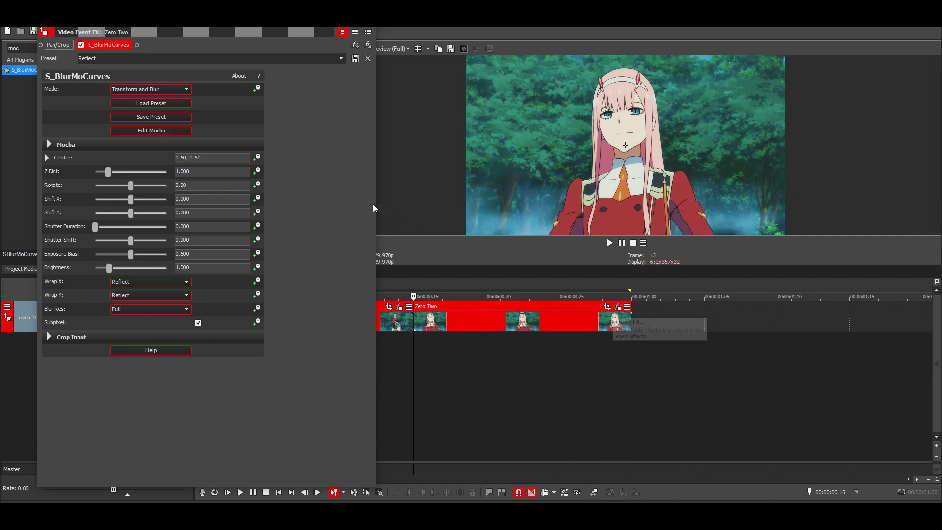
{"action": "left_click", "coordinate": [257, 171]}
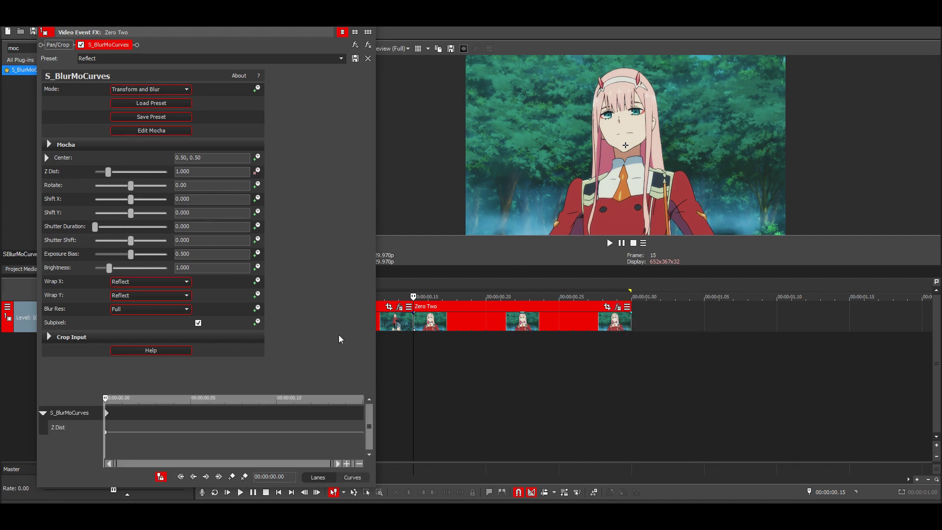
{"action": "left_click_drag", "start_coordinate": [107, 432], "coordinate": [208, 432]}
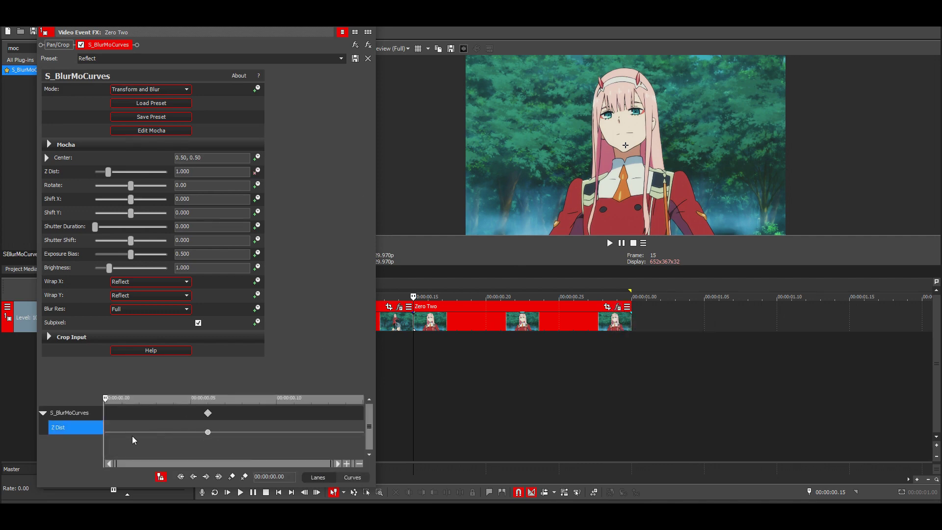
Set a Z Dist keyframe of 2.5 at the second clip's first frame
{"action": "left_click_drag", "start_coordinate": [131, 437], "coordinate": [62, 436]}
{"action": "left_click_drag", "start_coordinate": [198, 173], "coordinate": [120, 180]}
{"action": "type", "text": "2.5"}
{"action": "key", "text": "Return"}
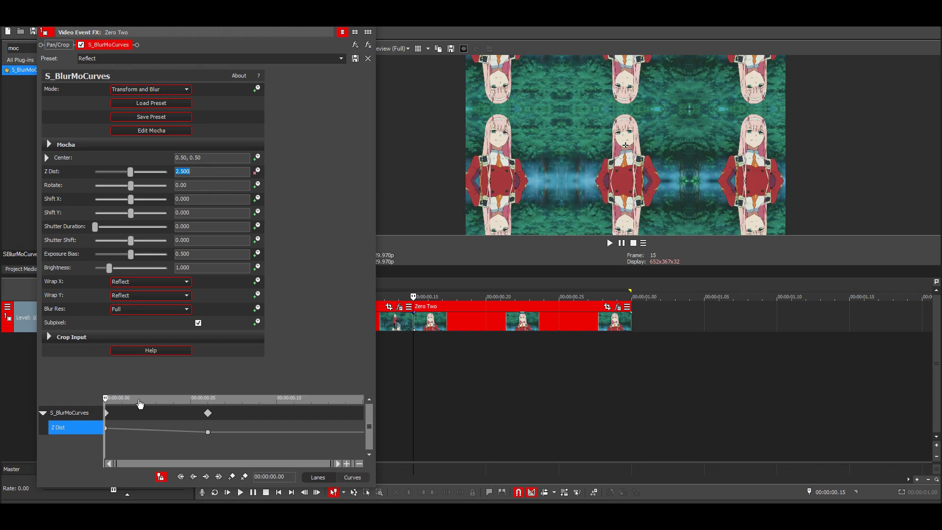
Add a Z Dist keyframe of 1.3 at frame 4 of the second clip
{"action": "left_click", "coordinate": [106, 429]}
{"action": "key", "text": "space"}
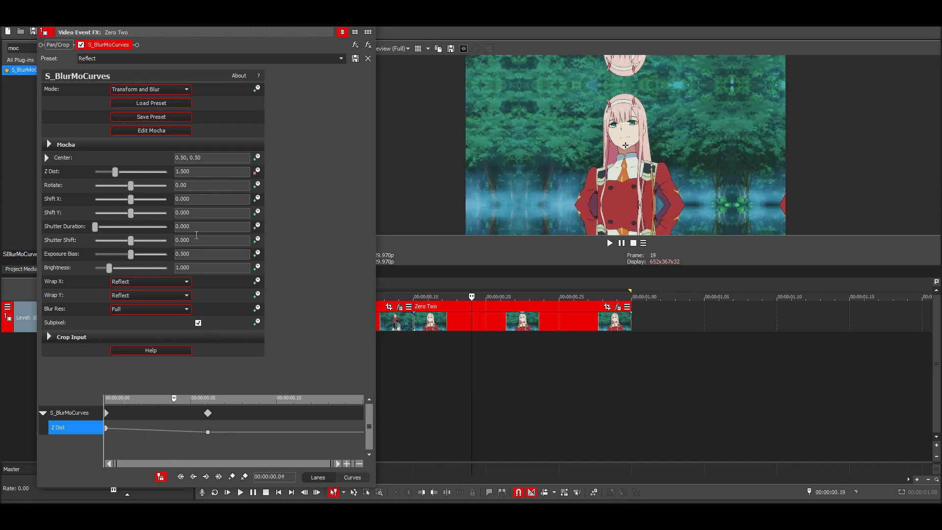
{"action": "left_click", "coordinate": [218, 174]}
{"action": "key", "text": "Return"}
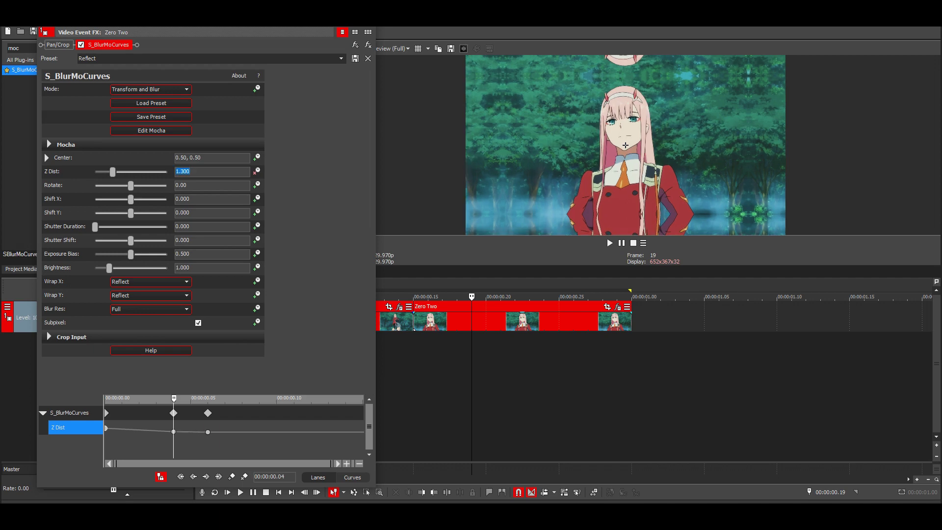
Move the second clip's last Z Dist keyframe to frame 12
{"action": "left_click", "coordinate": [173, 431]}
{"action": "key", "text": "Right"}
{"action": "key", "text": "Right"}
{"action": "key", "text": "Right"}
{"action": "key", "text": "Right"}
{"action": "key", "text": "Right"}
{"action": "key", "text": "Right"}
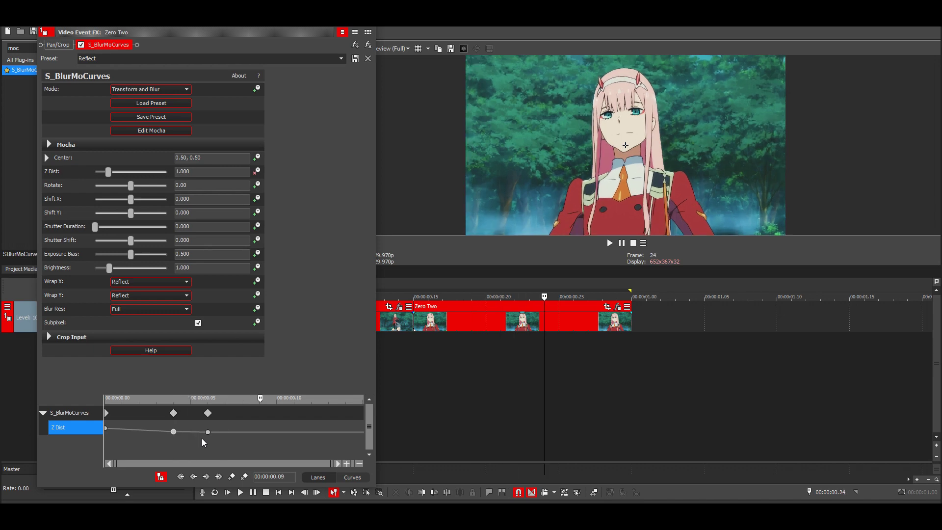
{"action": "left_click_drag", "start_coordinate": [208, 431], "coordinate": [317, 433]}
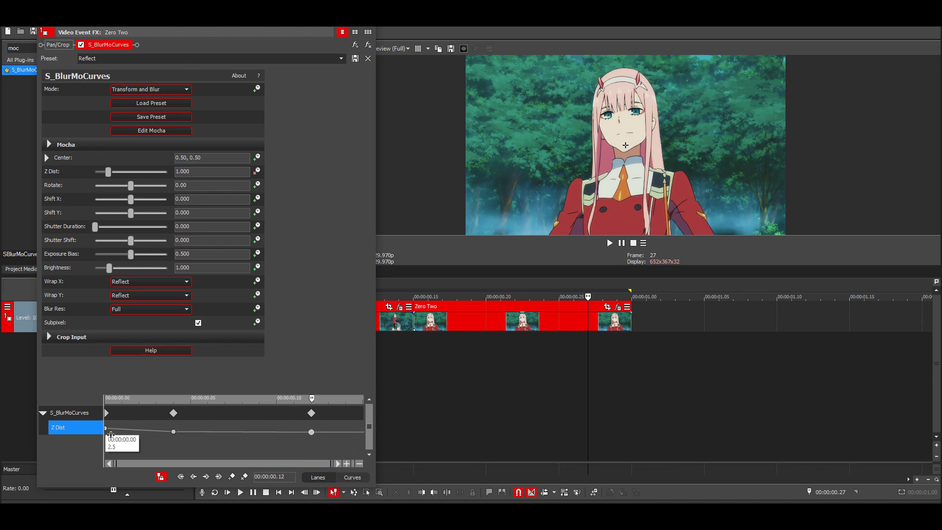
Change the interpolation of the second clip's first Z Dist keyframe and display the Z Dist animation as an enlarged curve graph
{"action": "right_click", "coordinate": [107, 430]}
{"action": "left_click", "coordinate": [172, 420]}
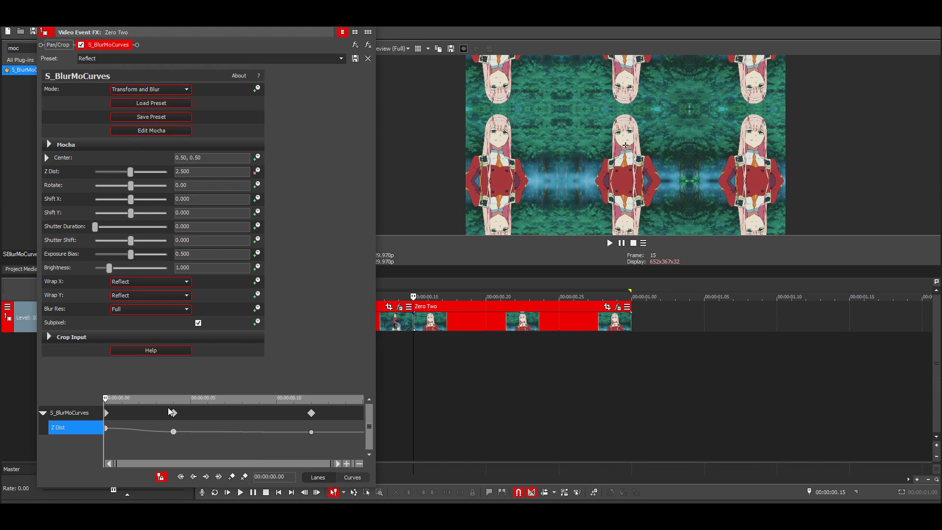
{"action": "left_click", "coordinate": [352, 476]}
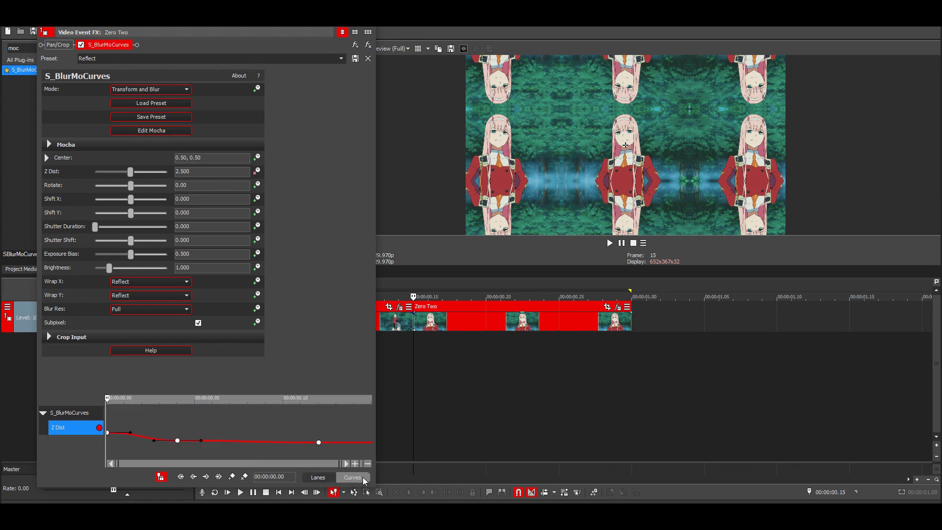
{"action": "left_click_drag", "start_coordinate": [328, 392], "coordinate": [343, 140]}
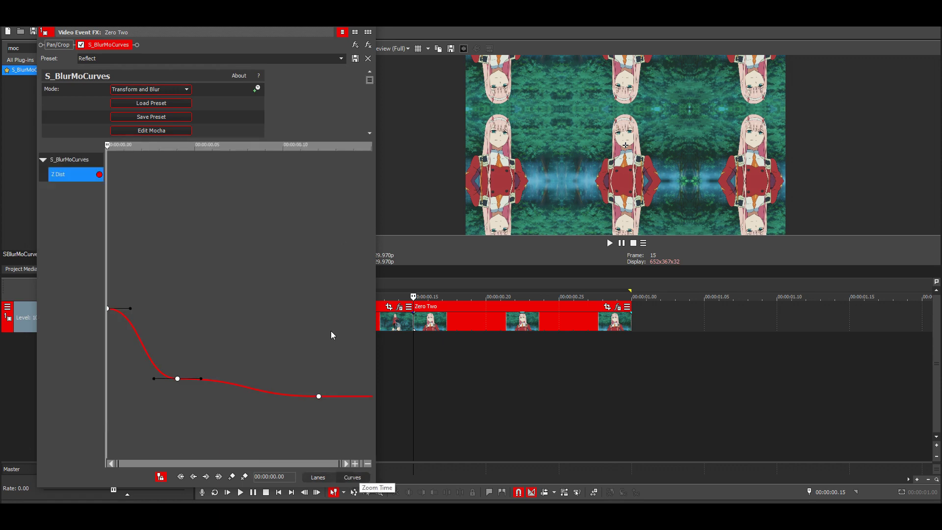
Give the last Z Dist keyframe smooth curve handles and bend the curve to fall steeply from the first keyframe and ease out gradually
{"action": "left_click", "coordinate": [319, 396]}
{"action": "right_click", "coordinate": [319, 395]}
{"action": "left_click", "coordinate": [364, 378]}
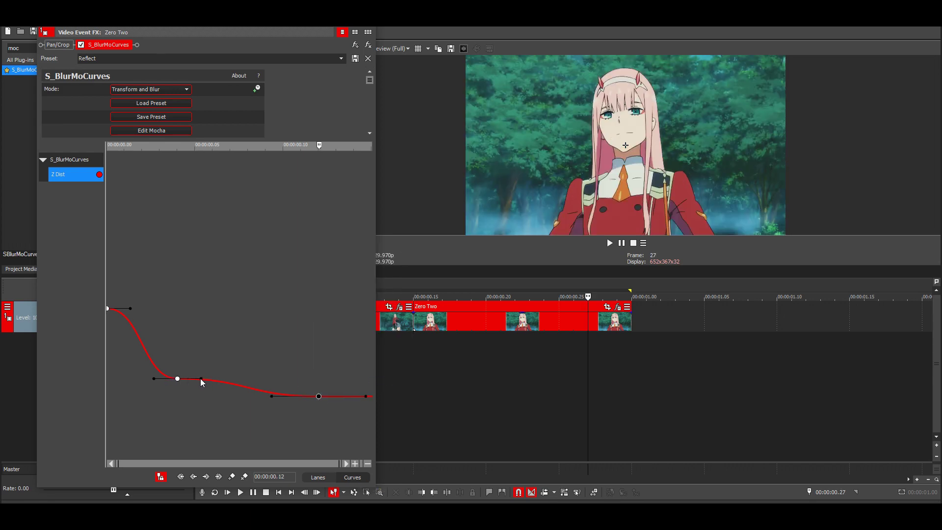
{"action": "left_click_drag", "start_coordinate": [201, 378], "coordinate": [293, 393]}
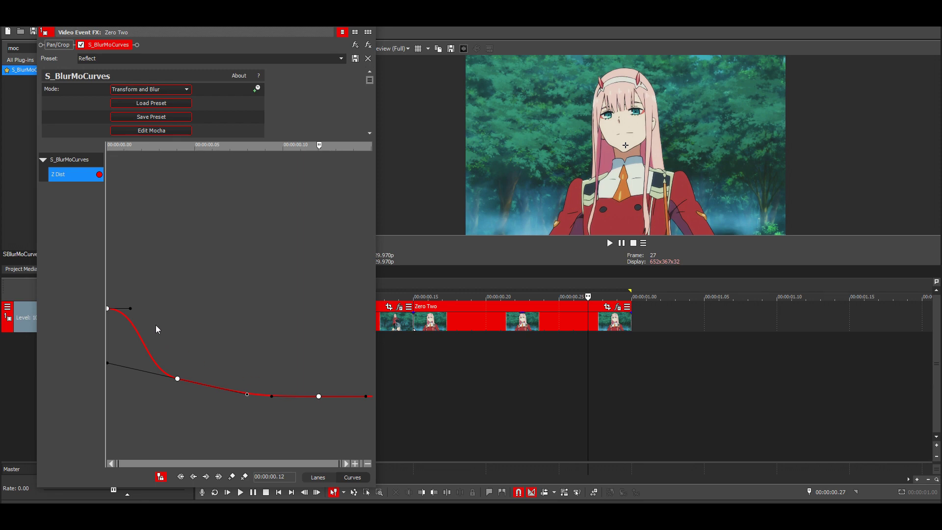
{"action": "left_click_drag", "start_coordinate": [131, 306], "coordinate": [275, 416]}
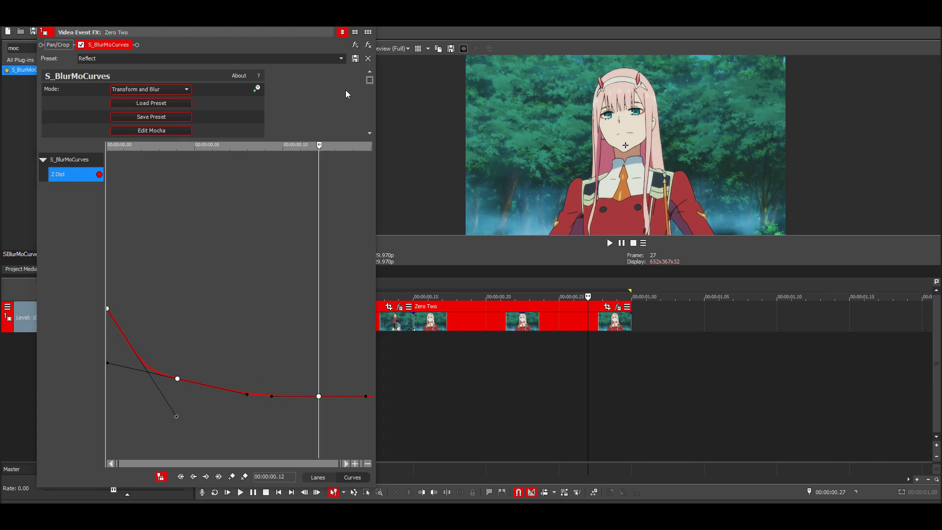
Close the effect settings and play the transition repeatedly from frame 5 to examine the zoom between the clips
{"action": "left_click", "coordinate": [368, 22]}
{"action": "left_click", "coordinate": [279, 283]}
{"action": "key", "text": "space"}
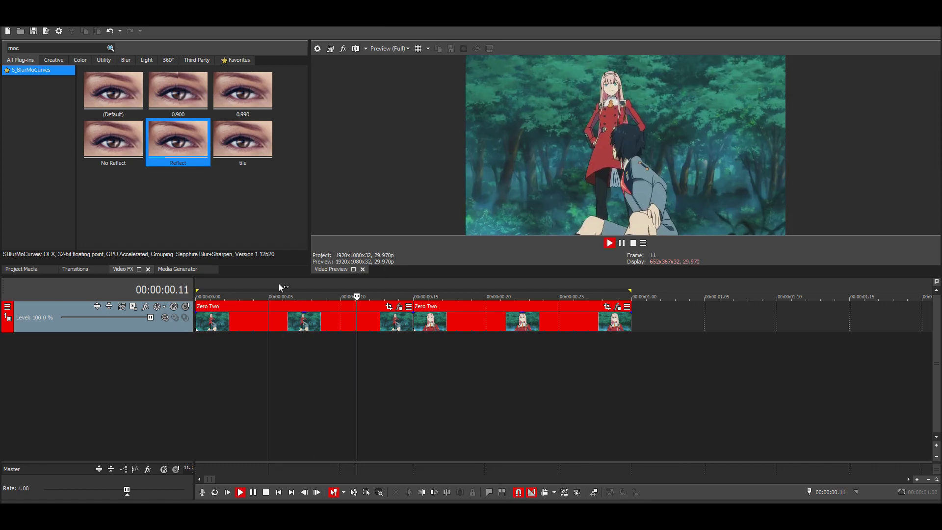
{"action": "key", "text": "space"}
{"action": "key", "text": "space"}
{"action": "key", "text": "space"}
{"action": "key", "text": "space"}
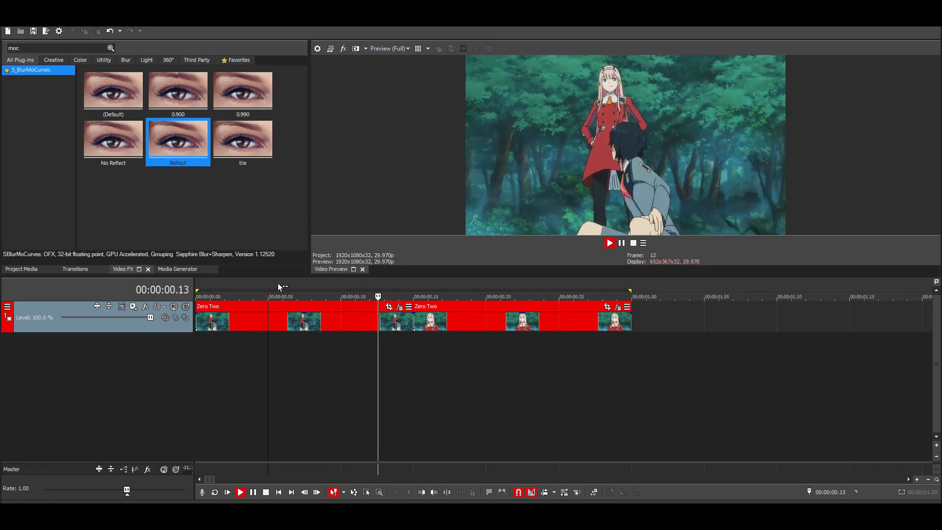
{"action": "key", "text": "space"}
{"action": "key", "text": "space"}
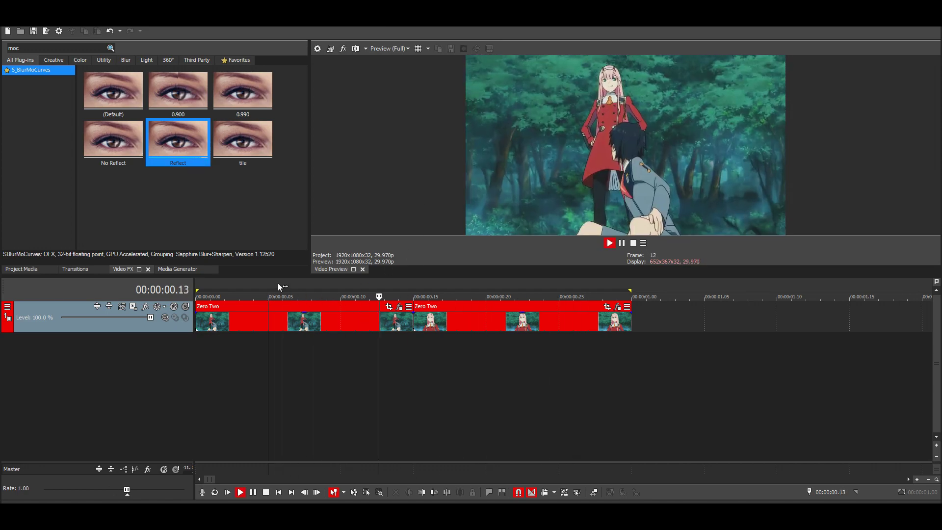
{"action": "key", "text": "space"}
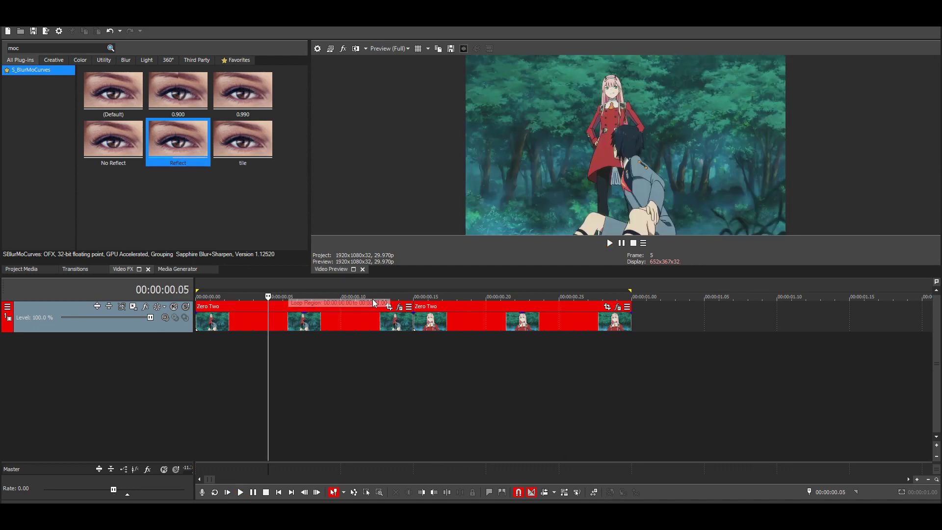
Insert a new video track above the clips and move the second clip up to it, keeping its start at frame 15
{"action": "left_click", "coordinate": [399, 346]}
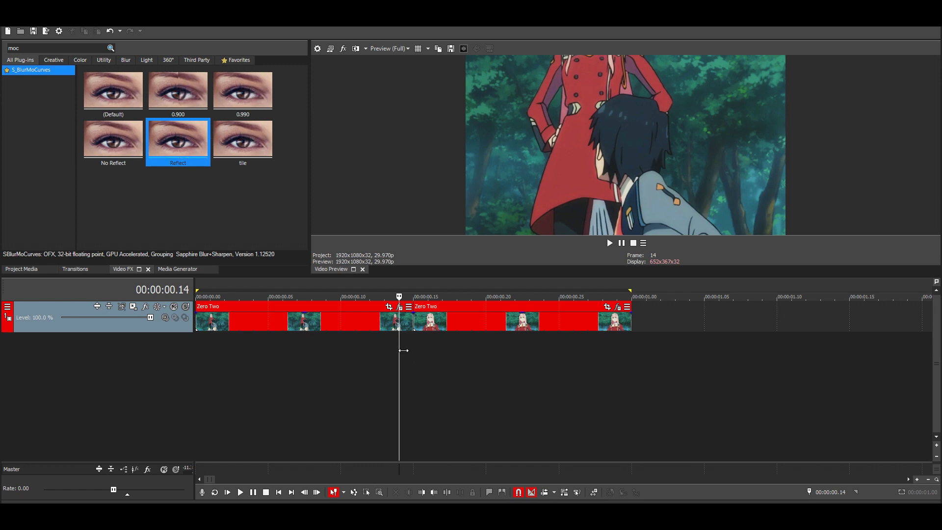
{"action": "key", "text": "ctrl+shift+q"}
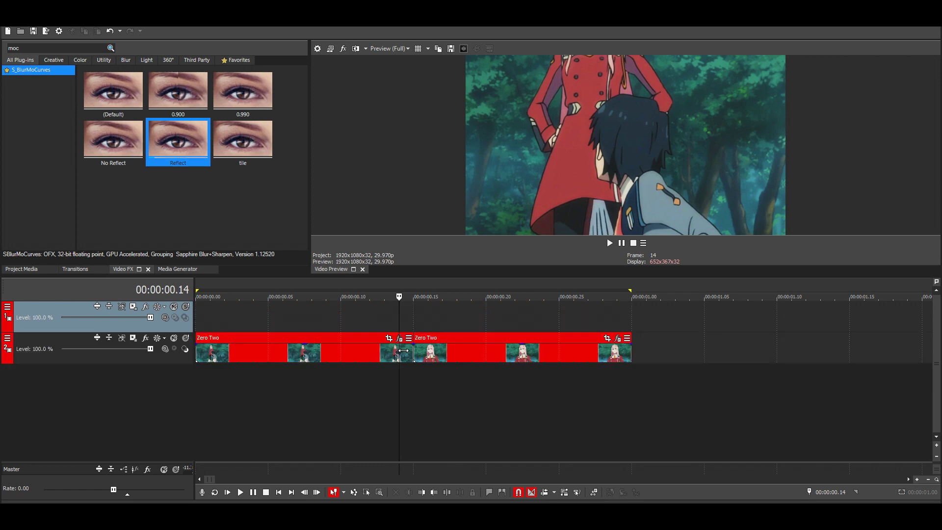
{"action": "left_click", "coordinate": [413, 318]}
{"action": "left_click", "coordinate": [398, 323]}
{"action": "key", "text": "Left"}
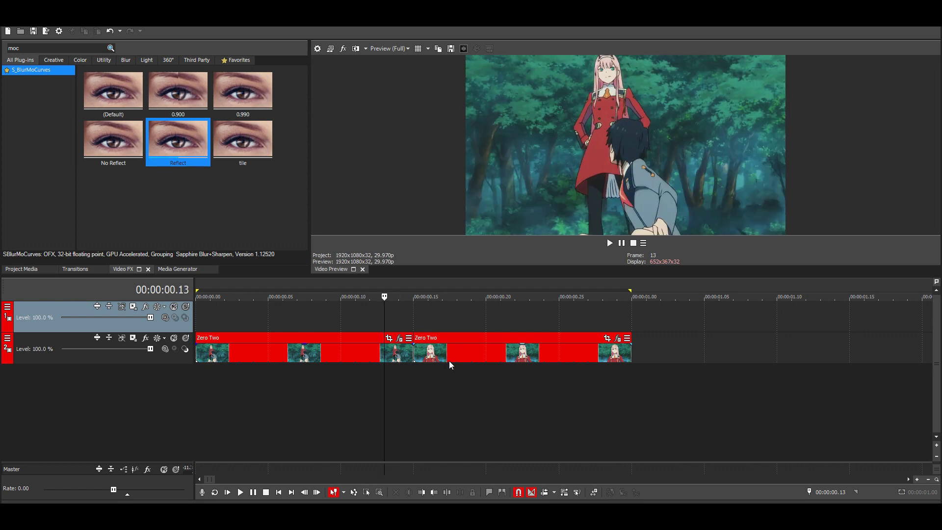
{"action": "left_click", "coordinate": [405, 307]}
{"action": "left_click_drag", "start_coordinate": [441, 355], "coordinate": [444, 320]}
{"action": "left_click", "coordinate": [420, 327]}
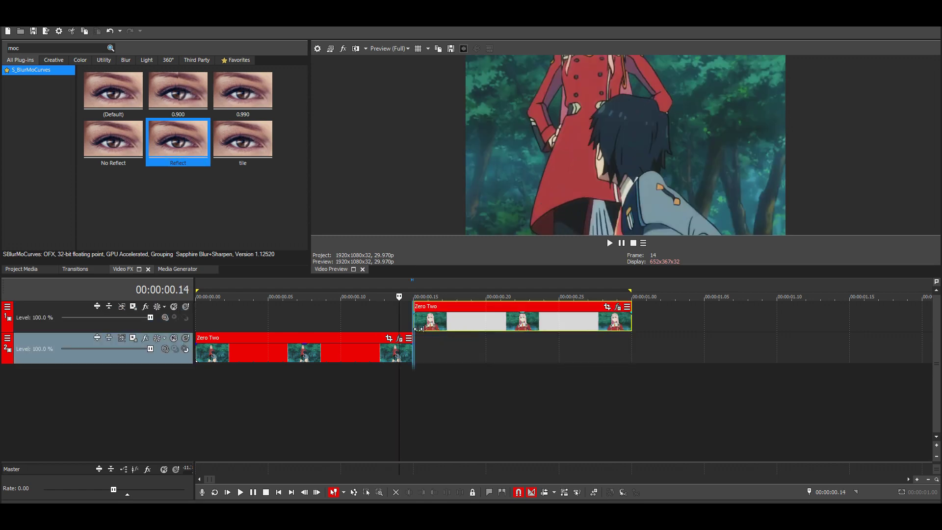
Move the second clip two frames earlier to start at frame 13, overlapping the end of the first clip
{"action": "scroll", "coordinate": [461, 343], "scroll_direction": "up", "scroll_amount": 3}
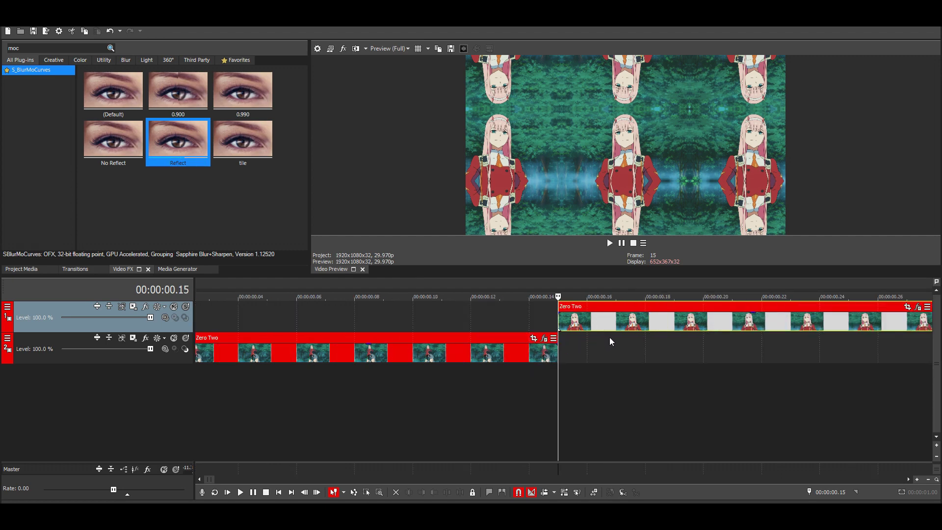
{"action": "left_click", "coordinate": [514, 322]}
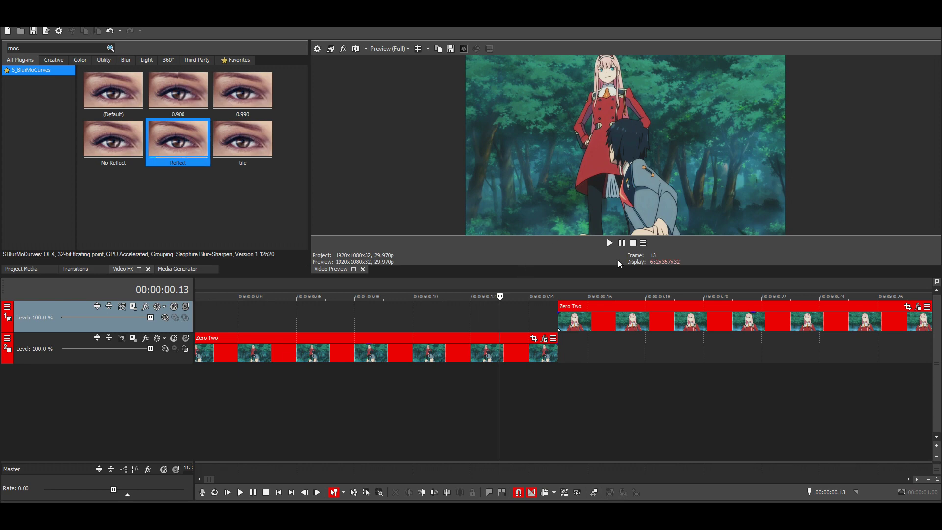
{"action": "left_click", "coordinate": [558, 279]}
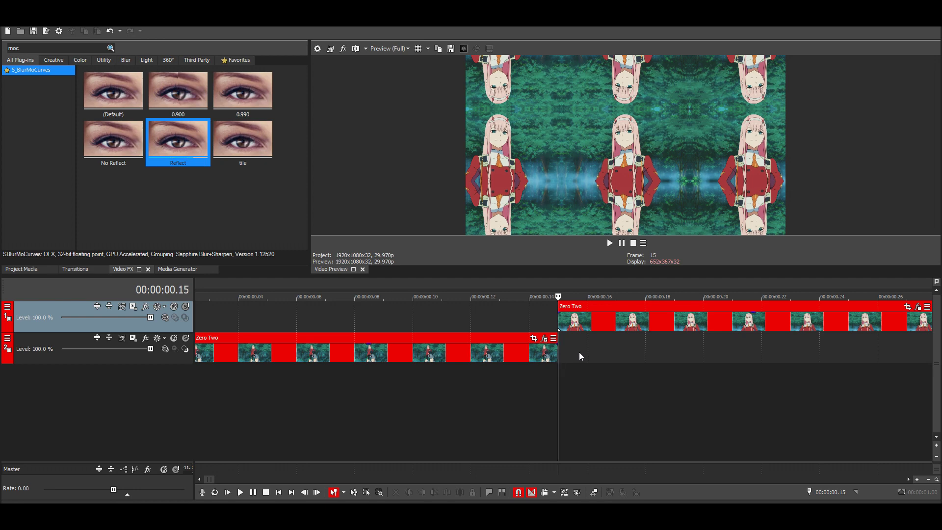
{"action": "key", "text": "Left"}
{"action": "key", "text": "Left"}
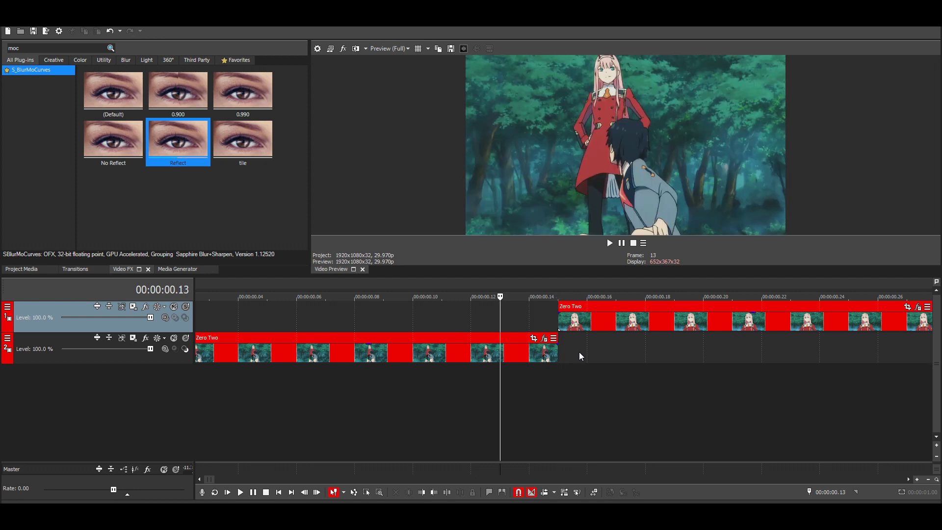
{"action": "left_click_drag", "start_coordinate": [603, 326], "coordinate": [577, 326]}
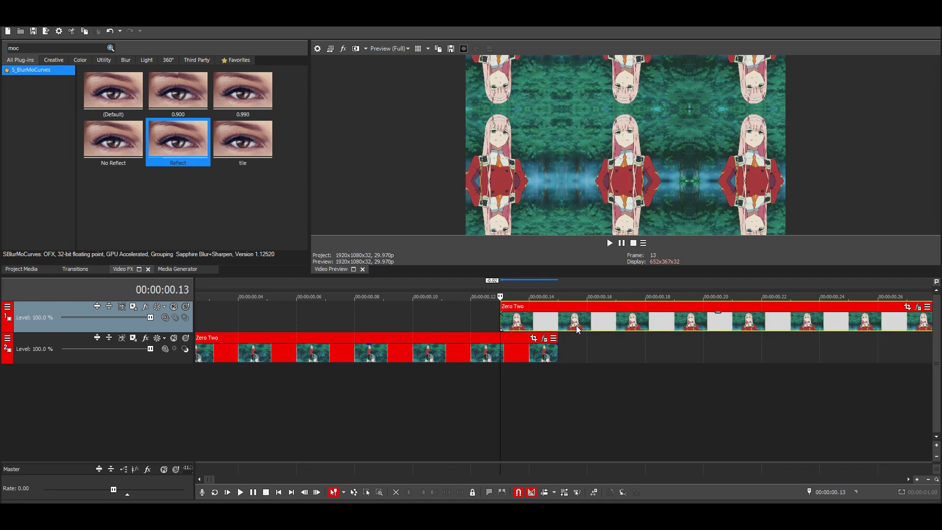
Check the cut frame by frame and move the second clip another two frames earlier to start at frame 11
{"action": "key", "text": "Right"}
{"action": "key", "text": "Left"}
{"action": "key", "text": "Left"}
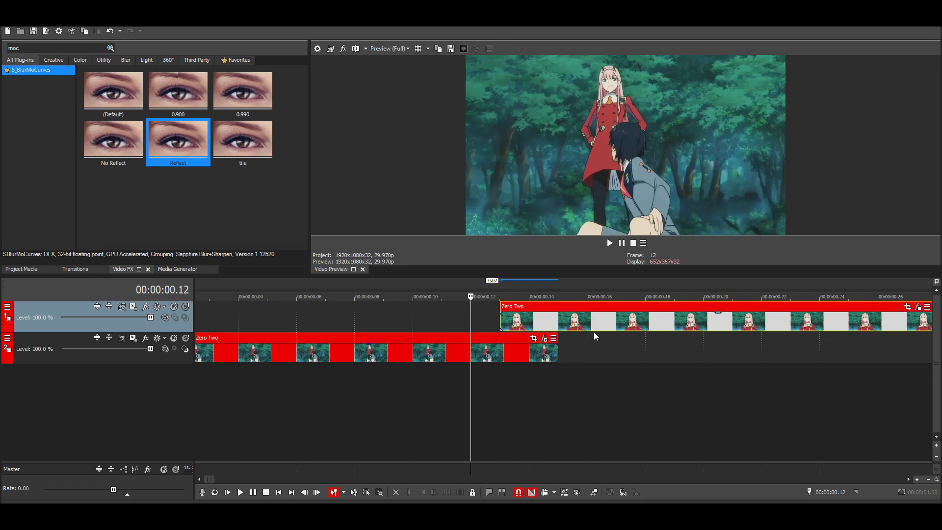
{"action": "key", "text": "Right"}
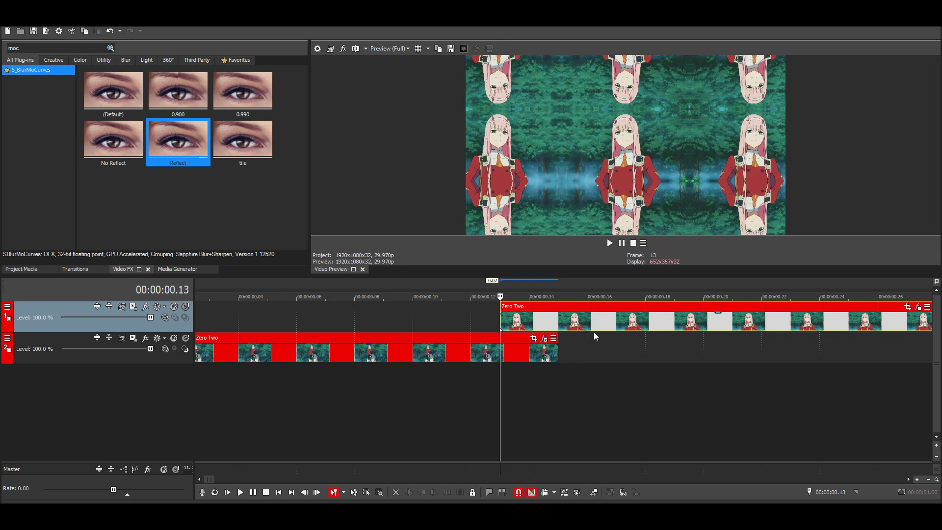
{"action": "key", "text": "Left"}
{"action": "key", "text": "Left"}
{"action": "left_click_drag", "start_coordinate": [607, 329], "coordinate": [549, 327]}
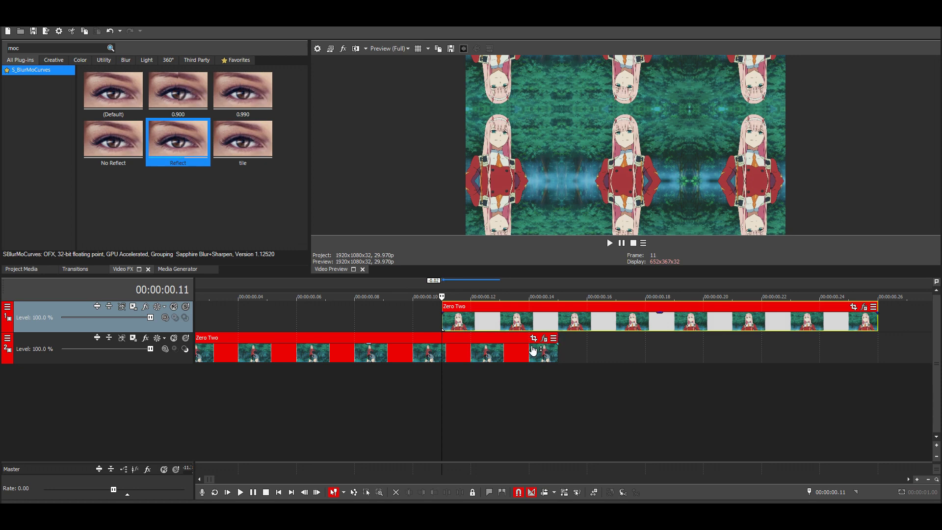
{"action": "key", "text": "Left"}
{"action": "key", "text": "Left"}
{"action": "key", "text": "Right"}
Search the video effects for "crop"
{"action": "left_click", "coordinate": [65, 51]}
{"action": "key", "text": "BackSpace"}
{"action": "key", "text": "BackSpace"}
{"action": "key", "text": "BackSpace"}
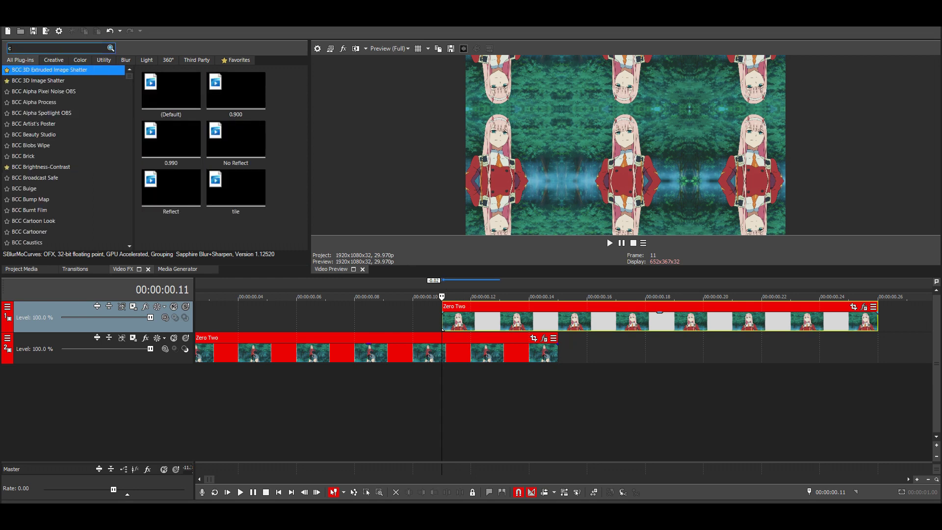
{"action": "type", "text": "crop"}
{"action": "left_click", "coordinate": [411, 309]}
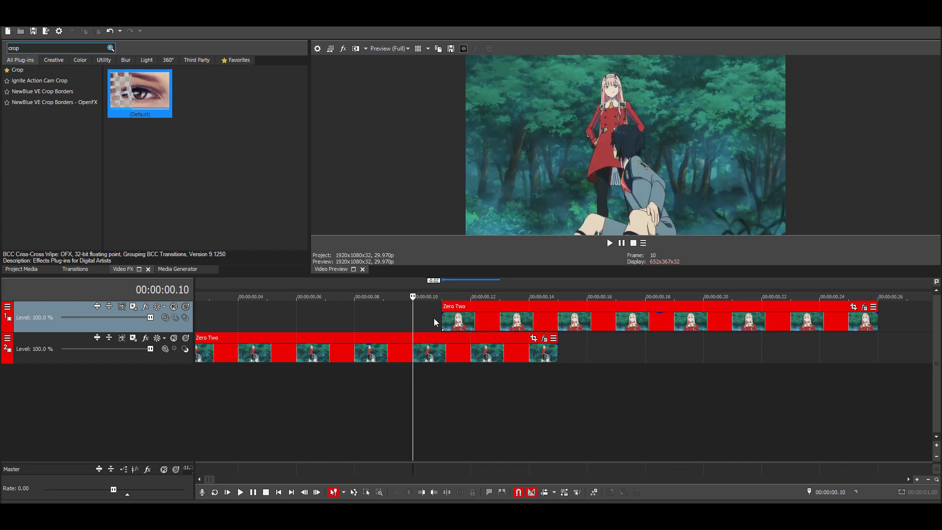
{"action": "left_click_drag", "start_coordinate": [444, 314], "coordinate": [558, 318]}
{"action": "left_click", "coordinate": [440, 317]}
{"action": "key", "text": "space"}
{"action": "key", "text": "space"}
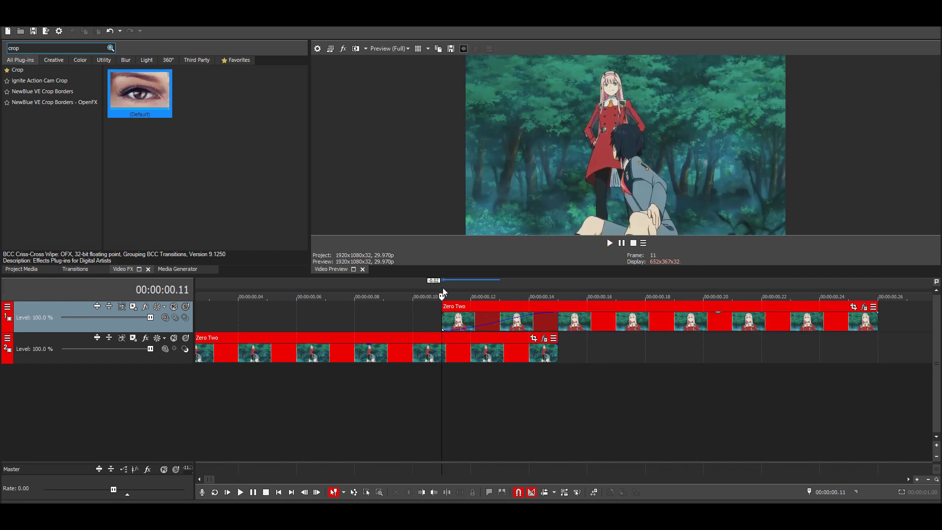
{"action": "left_click_drag", "start_coordinate": [552, 314], "coordinate": [434, 317]}
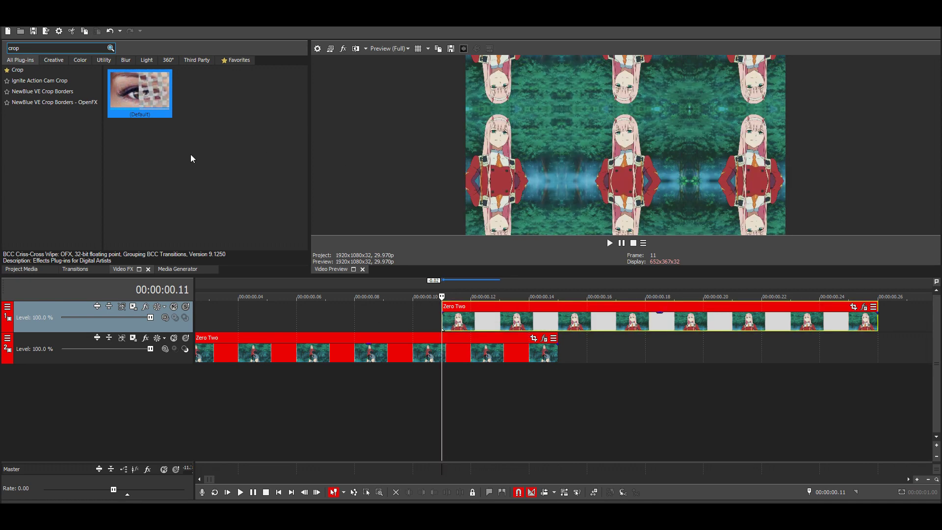
Apply the default Crop effect to the second clip, enable animation for its Opacity and enlarge the keyframe area
{"action": "left_click", "coordinate": [50, 72]}
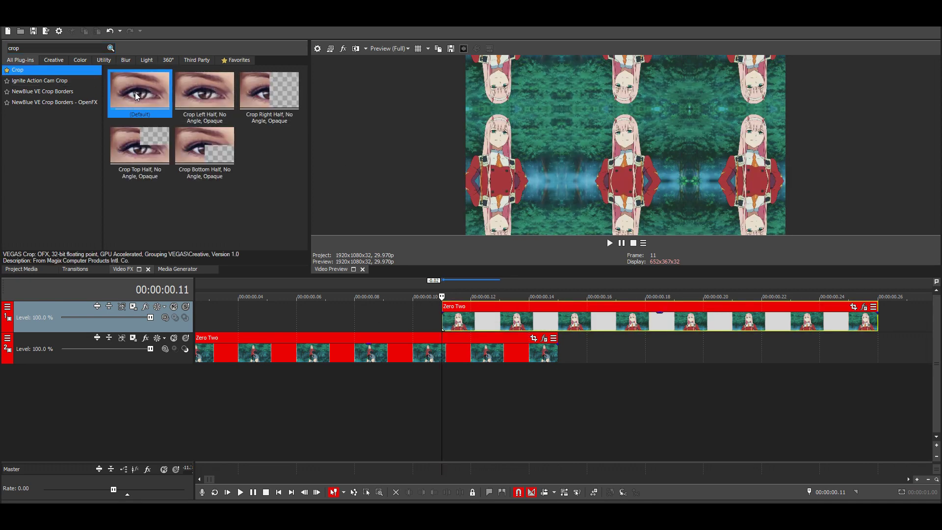
{"action": "left_click_drag", "start_coordinate": [135, 92], "coordinate": [536, 319]}
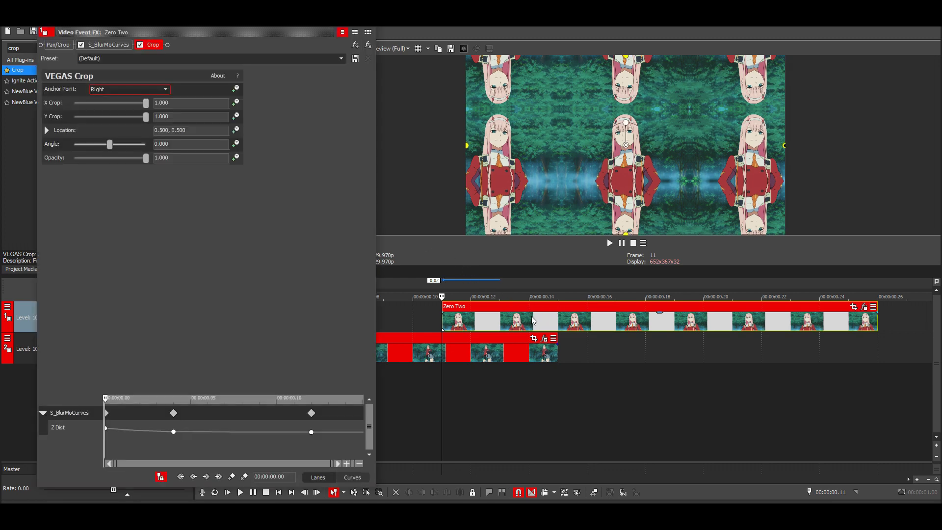
{"action": "left_click", "coordinate": [529, 318]}
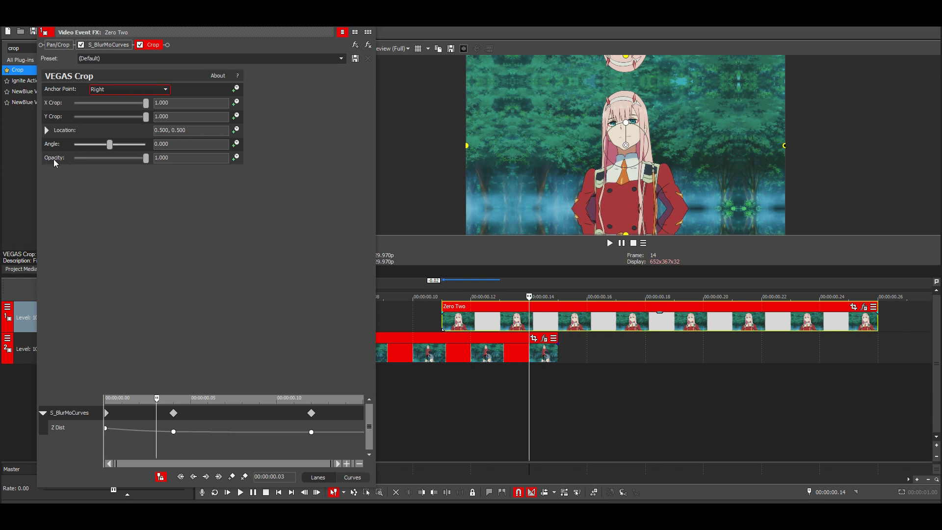
{"action": "left_click", "coordinate": [235, 159]}
{"action": "left_click_drag", "start_coordinate": [328, 399], "coordinate": [313, 181]}
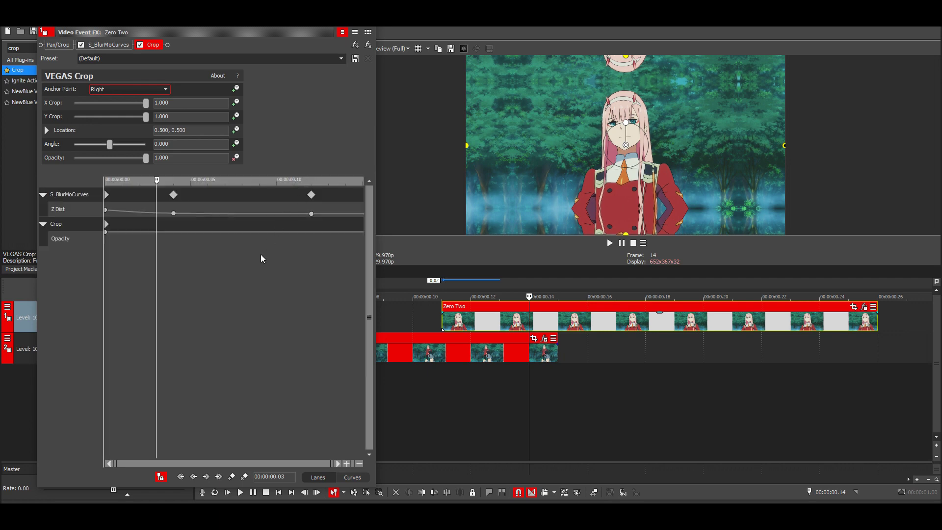
Move the Crop Opacity keyframe of 1.0 to frame 4 of the second clip, where the first clip ends
{"action": "left_click", "coordinate": [120, 238]}
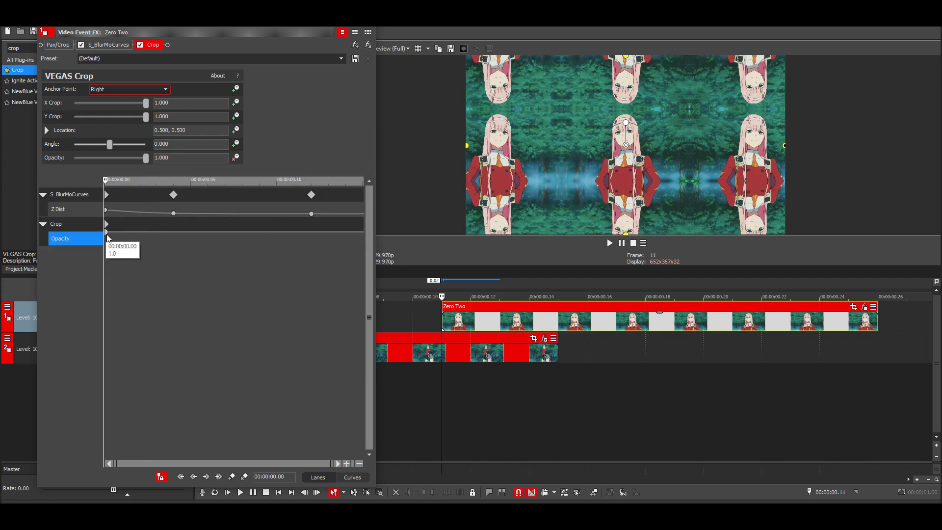
{"action": "left_click", "coordinate": [557, 295]}
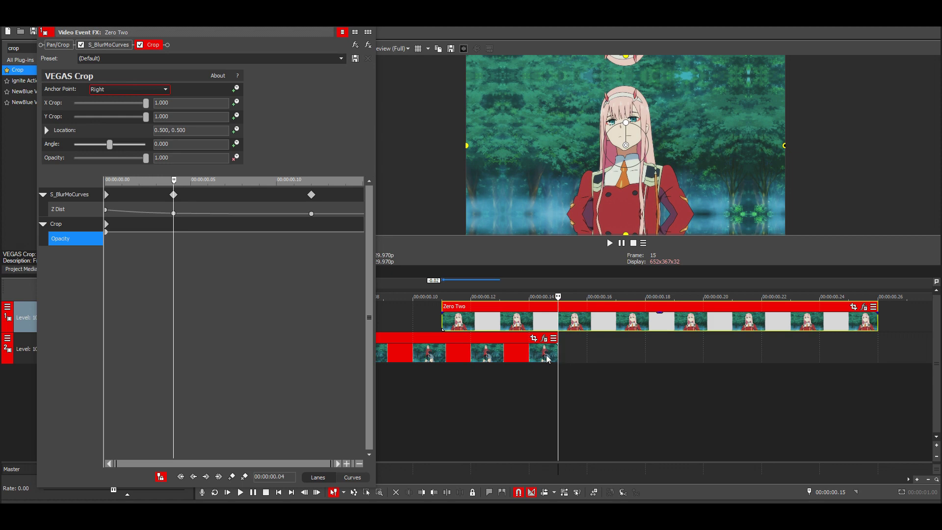
{"action": "left_click_drag", "start_coordinate": [106, 231], "coordinate": [172, 233]}
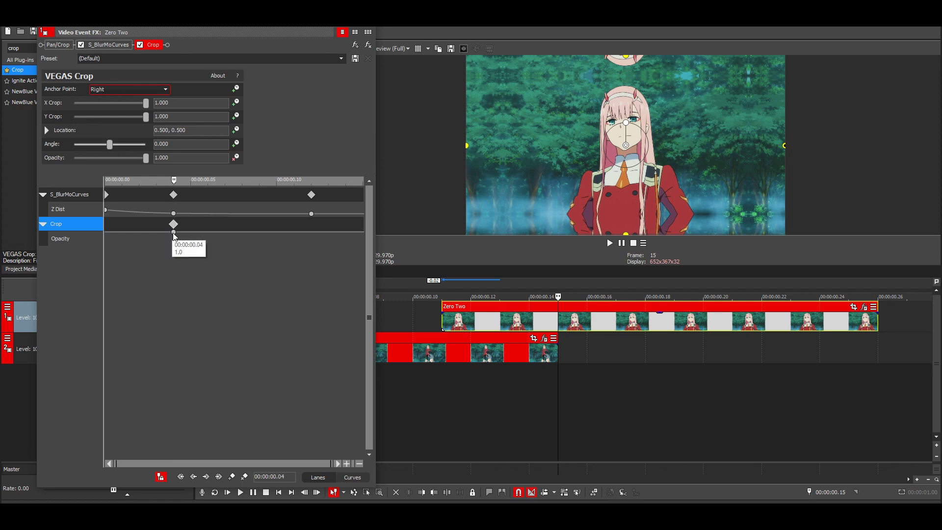
{"action": "left_click", "coordinate": [176, 236]}
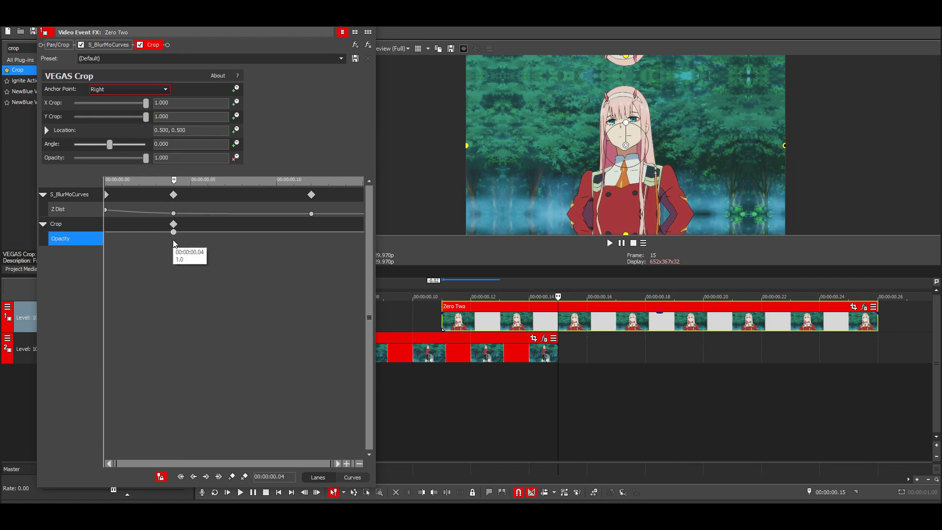
Add a Crop Opacity keyframe of 0 at frame 1 of the second clip
{"action": "key", "text": "Left"}
{"action": "key", "text": "Left"}
{"action": "key", "text": "Left"}
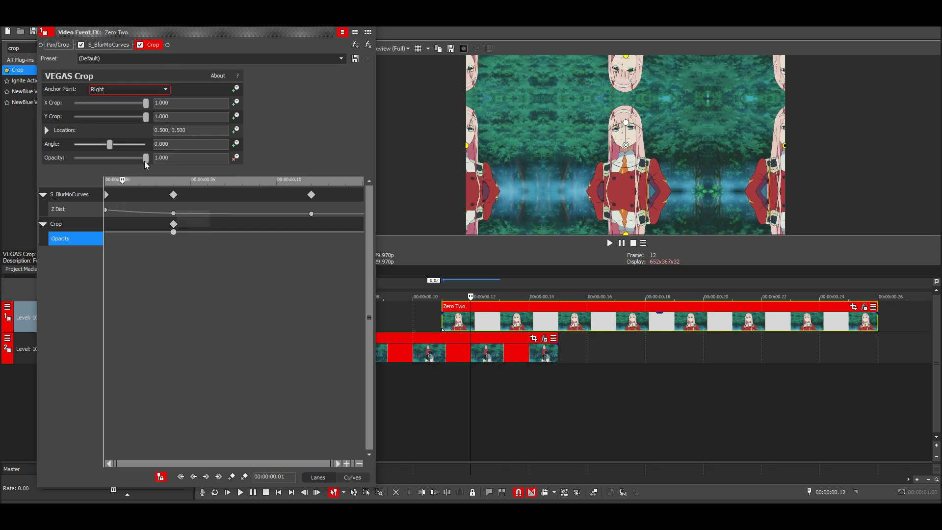
{"action": "left_click_drag", "start_coordinate": [146, 157], "coordinate": [34, 155]}
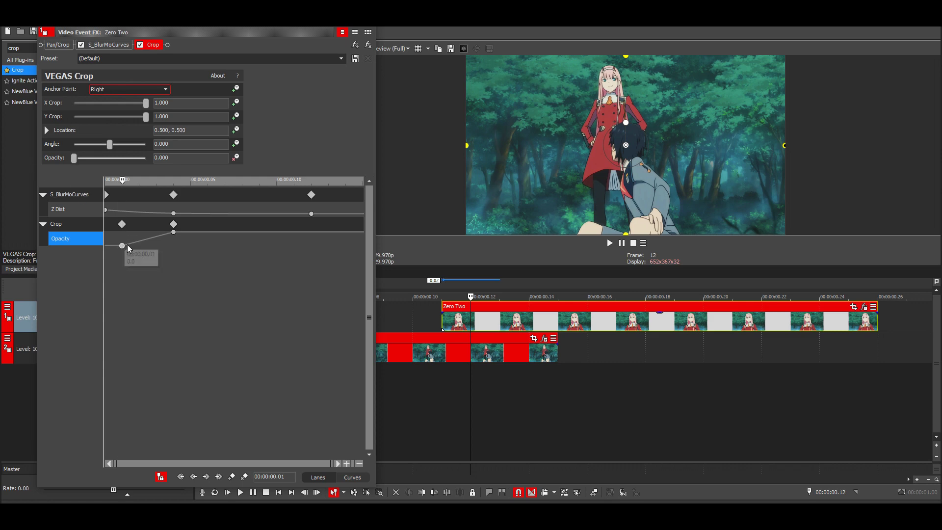
Add a Crop Opacity keyframe of 0.333 at frame 2 of the second clip
{"action": "left_click", "coordinate": [132, 262]}
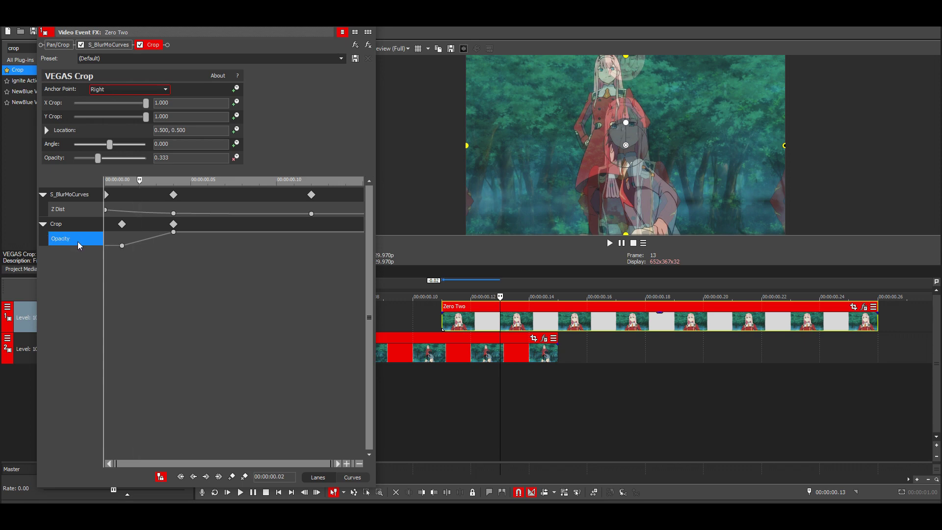
{"action": "left_click", "coordinate": [235, 477]}
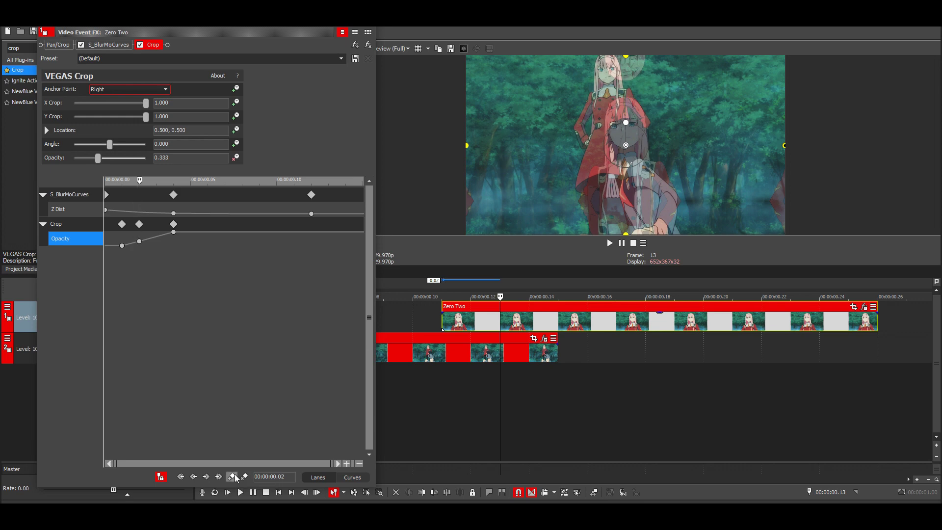
{"action": "mouse_move", "coordinate": [140, 243]}
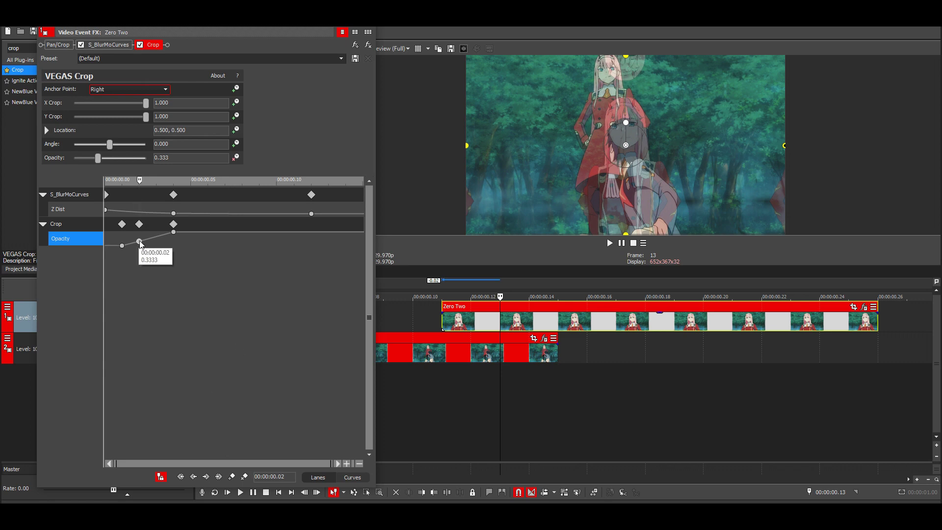
{"action": "left_click", "coordinate": [122, 246]}
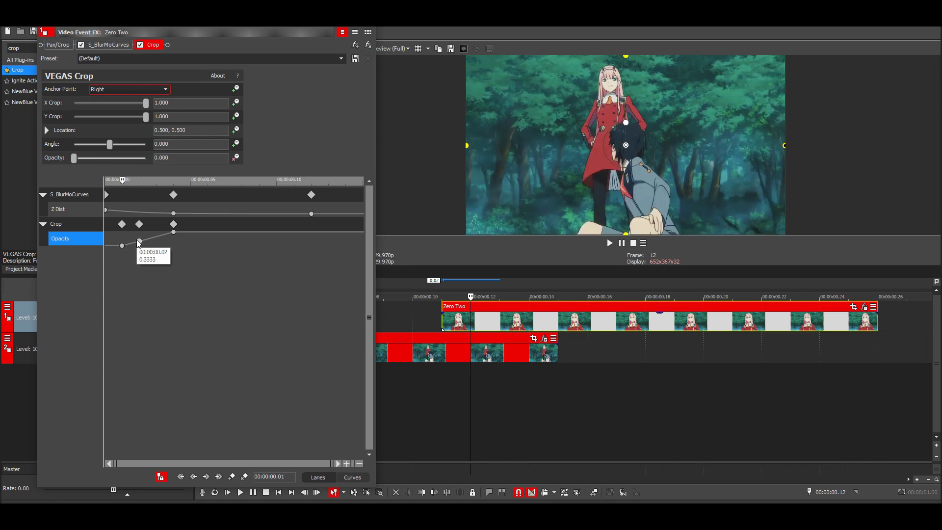
{"action": "left_click", "coordinate": [140, 242]}
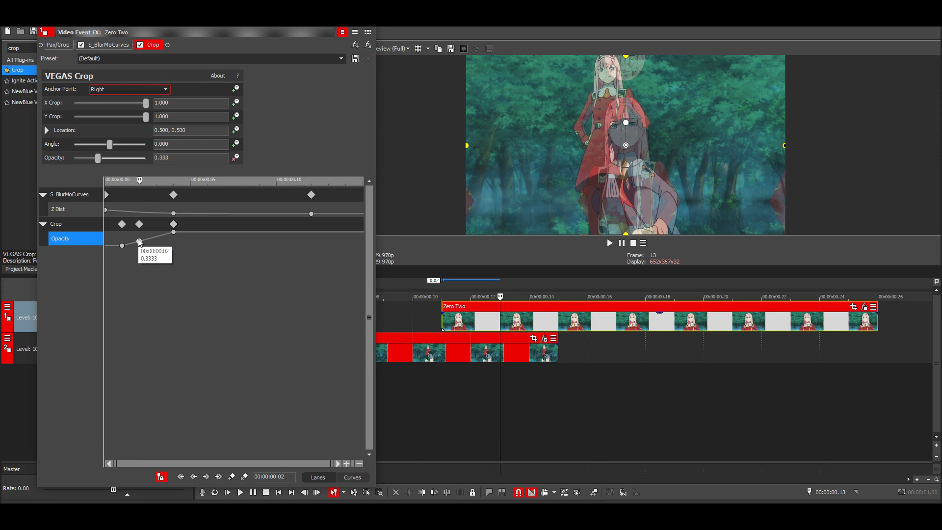
Examine the overlap of the two clips frame by frame around the Crop Opacity keyframes
{"action": "left_click", "coordinate": [174, 232]}
{"action": "key", "text": "Left"}
{"action": "key", "text": "Left"}
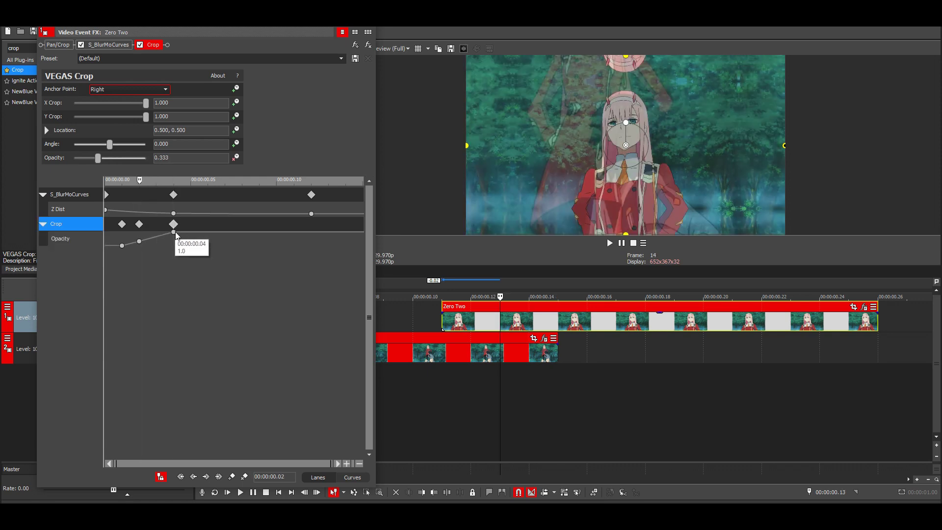
{"action": "key", "text": "Right"}
{"action": "key", "text": "Right"}
{"action": "key", "text": "Left"}
{"action": "key", "text": "Left"}
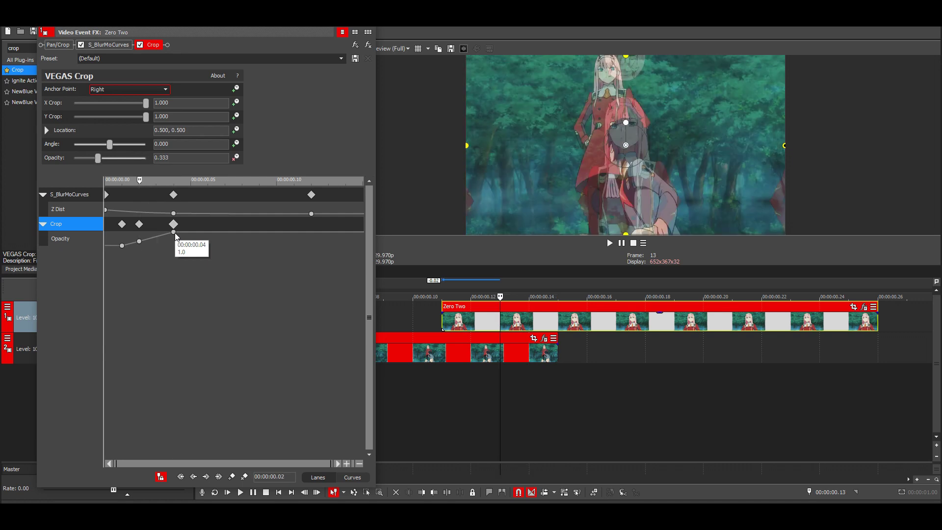
{"action": "left_click", "coordinate": [139, 240]}
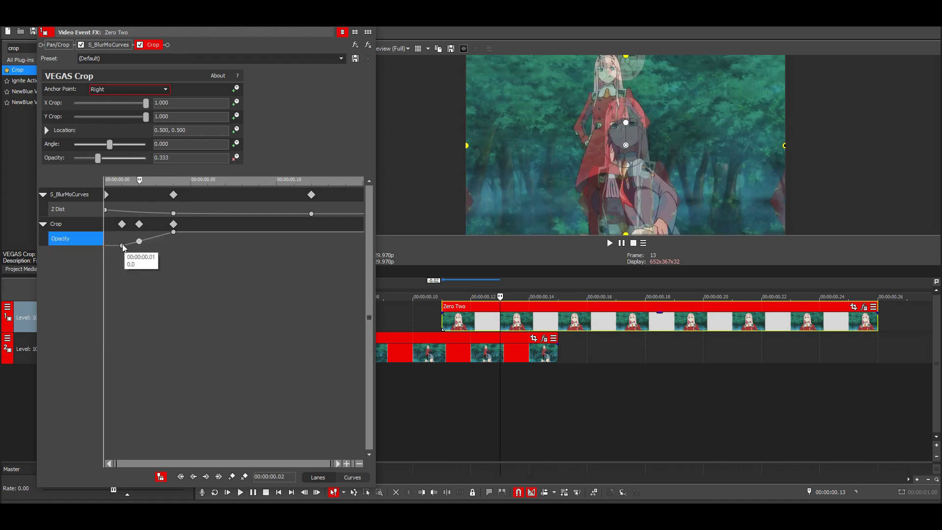
Move the Crop Opacity keyframe of 0 to frame 0 of the second clip and set its interpolation to Slow Fade
{"action": "key", "text": "Left"}
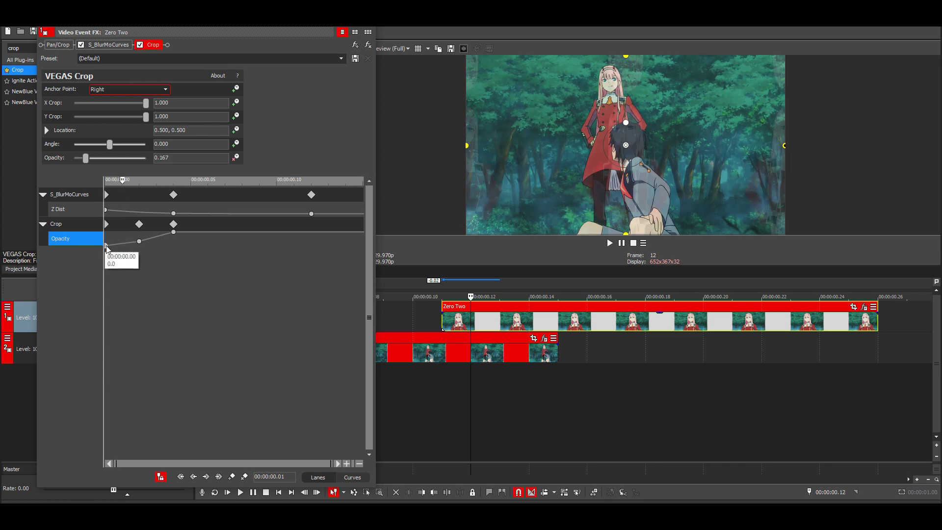
{"action": "key", "text": "Left"}
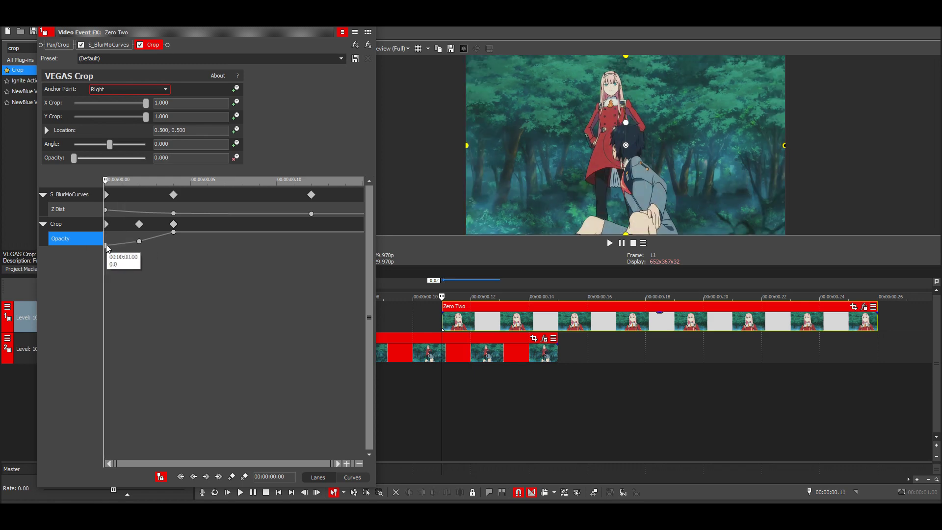
{"action": "right_click", "coordinate": [108, 248]}
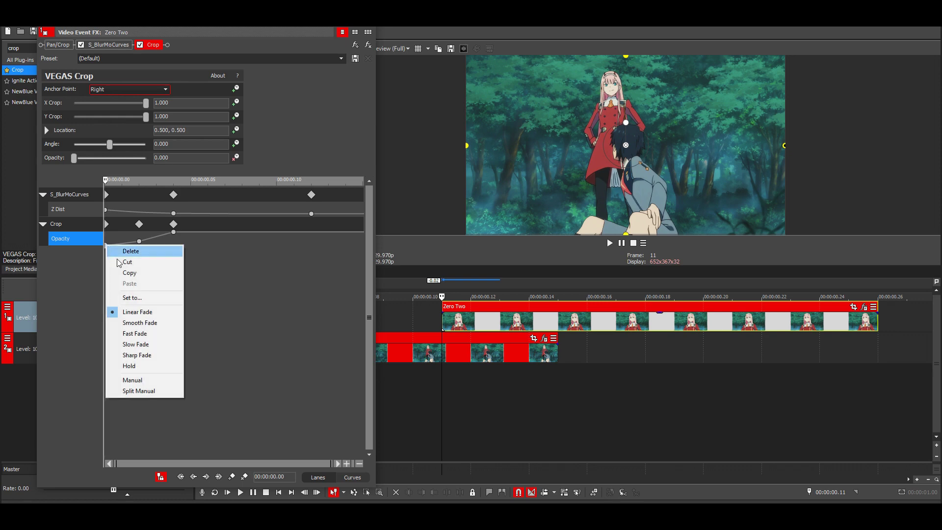
{"action": "left_click", "coordinate": [175, 346]}
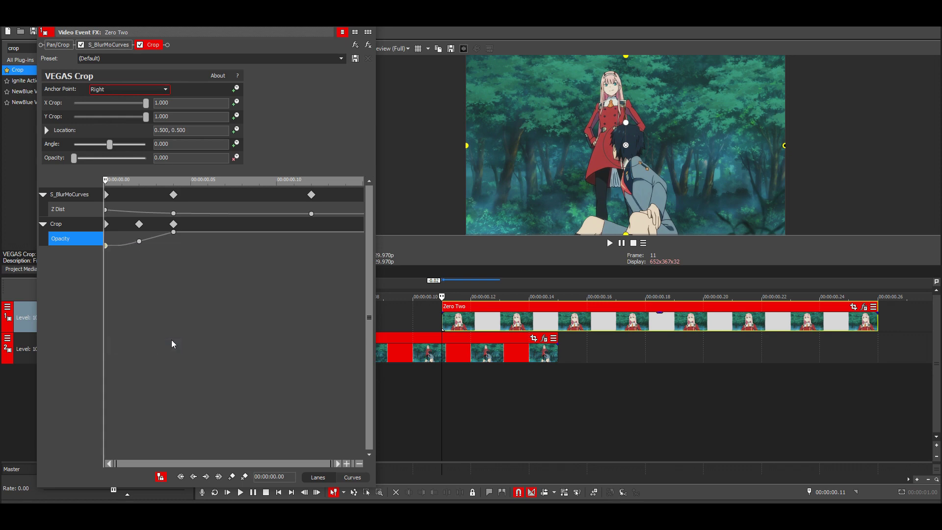
Set the interpolation of the Crop Opacity keyframe of 0.333 at frame 2 to Fast Fade
{"action": "left_click", "coordinate": [139, 242]}
{"action": "right_click", "coordinate": [140, 241]}
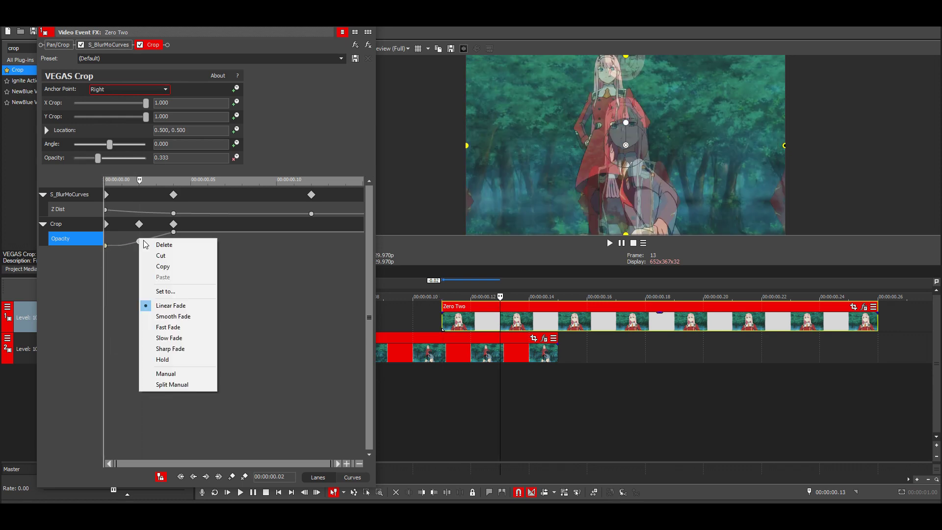
{"action": "left_click", "coordinate": [181, 335]}
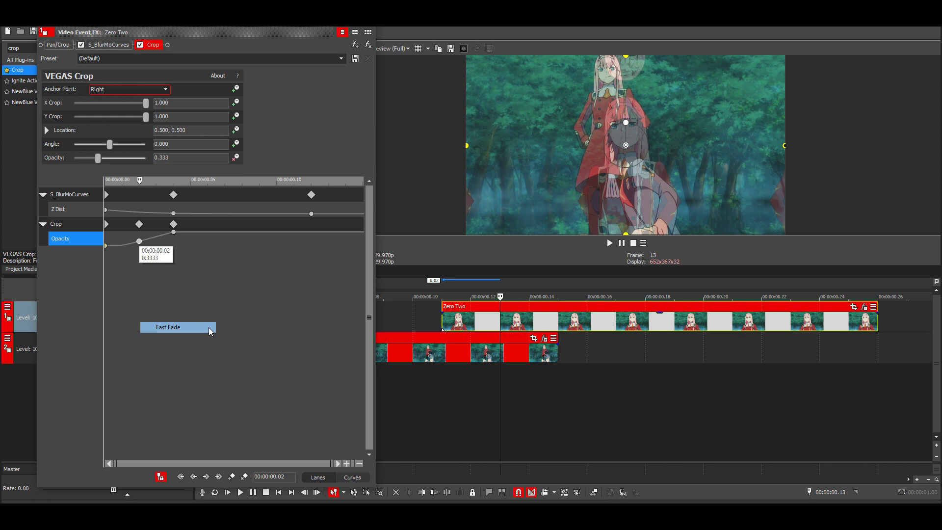
Play the transition and check frame by frame how the second clip fades in over the first
{"action": "left_click", "coordinate": [442, 284]}
{"action": "key", "text": "Right"}
{"action": "key", "text": "Right"}
{"action": "key", "text": "Right"}
{"action": "key", "text": "Right"}
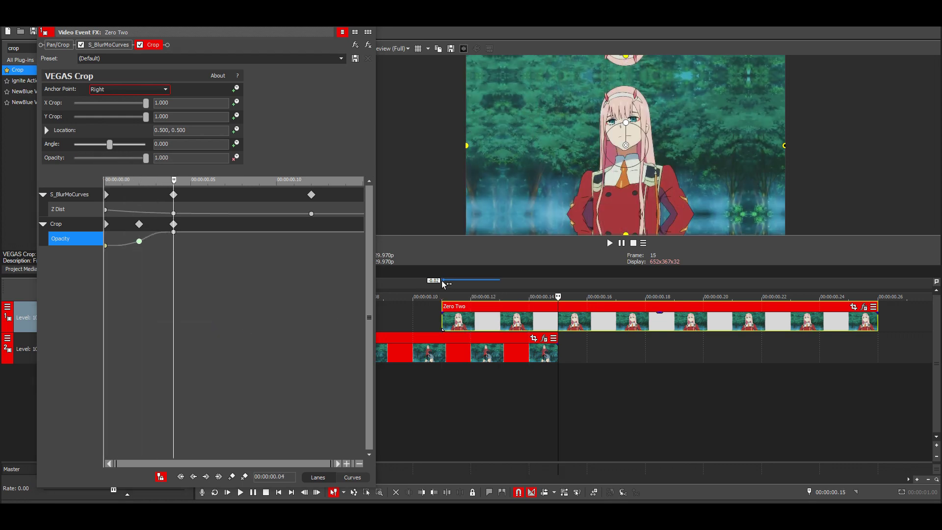
{"action": "key", "text": "Left"}
{"action": "key", "text": "Left"}
{"action": "key", "text": "Left"}
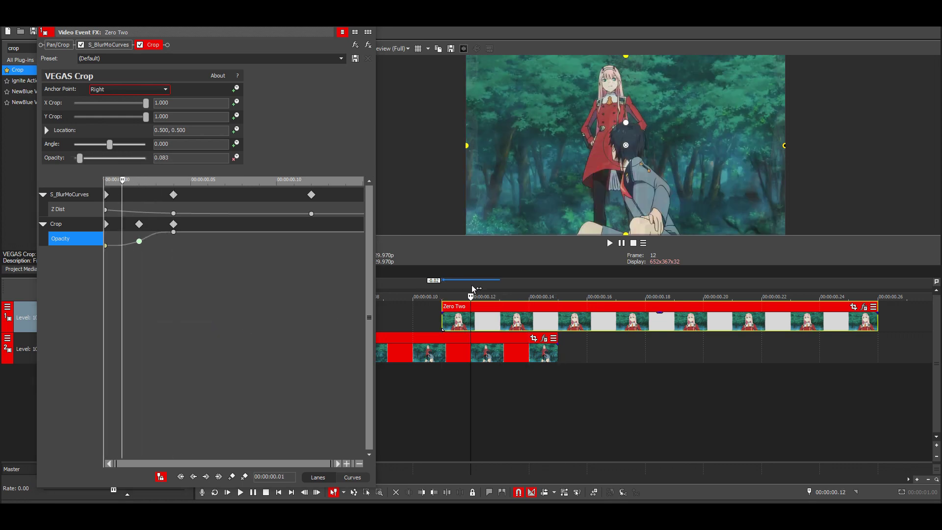
{"action": "left_click", "coordinate": [420, 284]}
{"action": "key", "text": "space"}
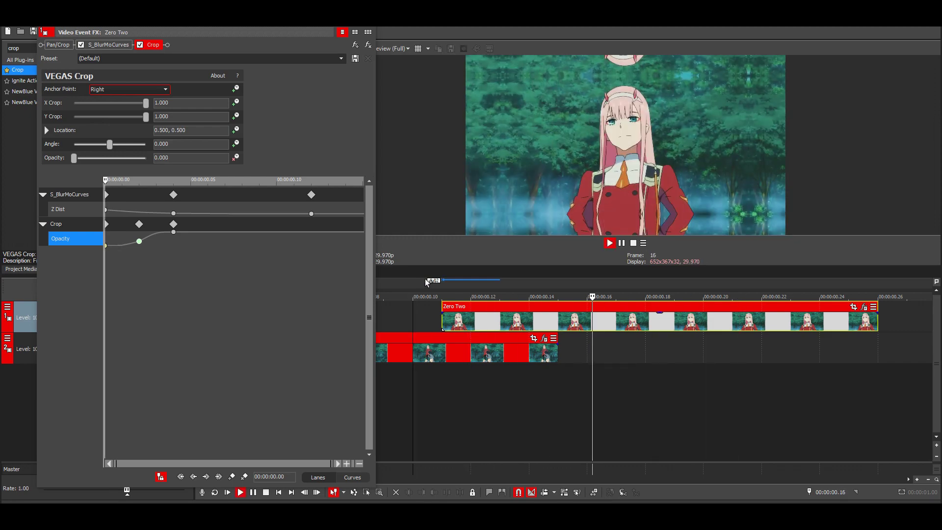
{"action": "key", "text": "space"}
{"action": "left_click", "coordinate": [537, 284]}
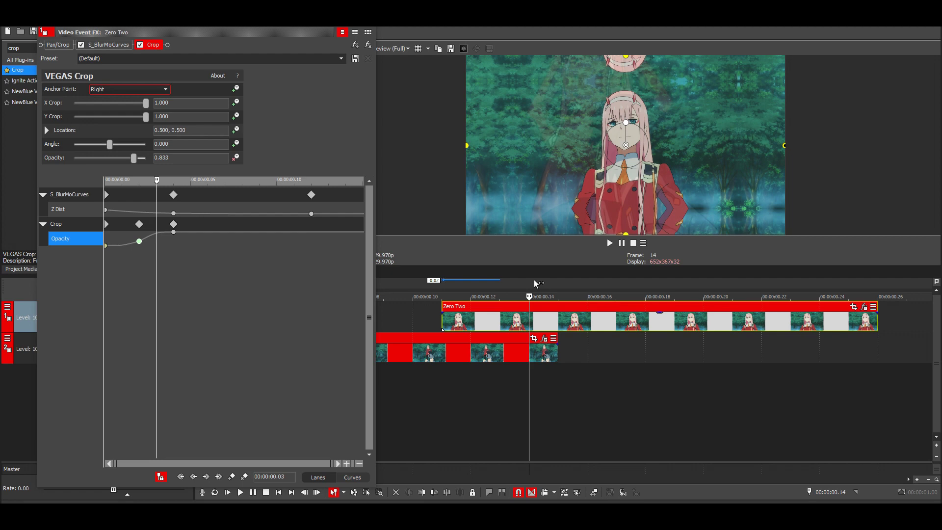
{"action": "key", "text": "Left"}
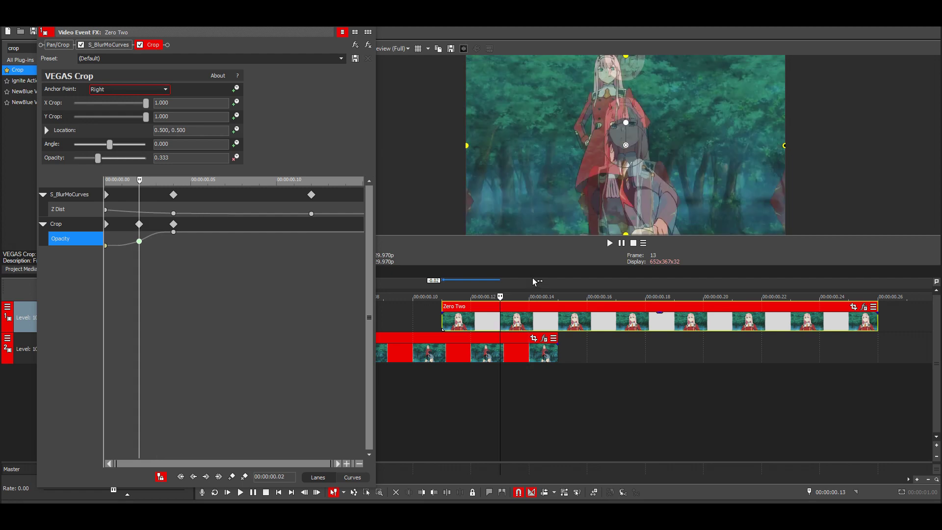
{"action": "key", "text": "Right"}
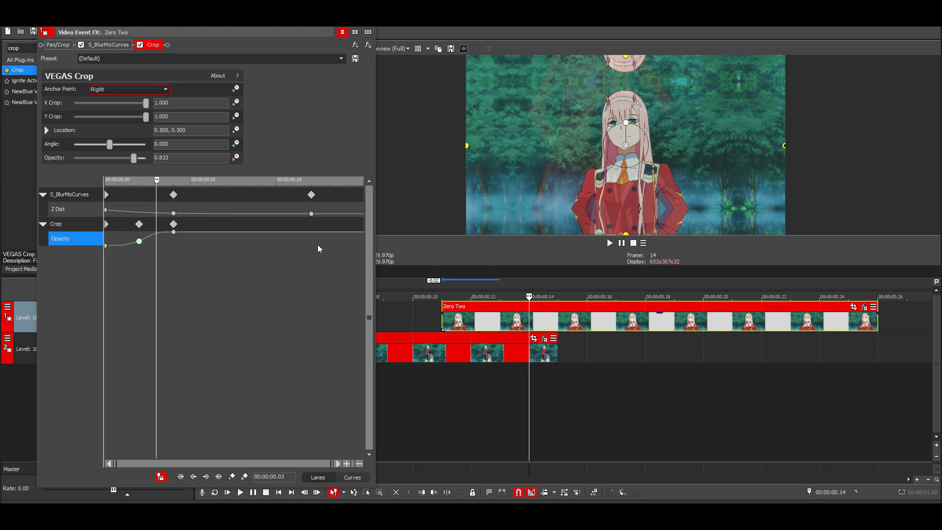
Move the Crop Opacity keyframe of 0.333 to frame 3 of the second clip
{"action": "left_click_drag", "start_coordinate": [139, 240], "coordinate": [158, 242]}
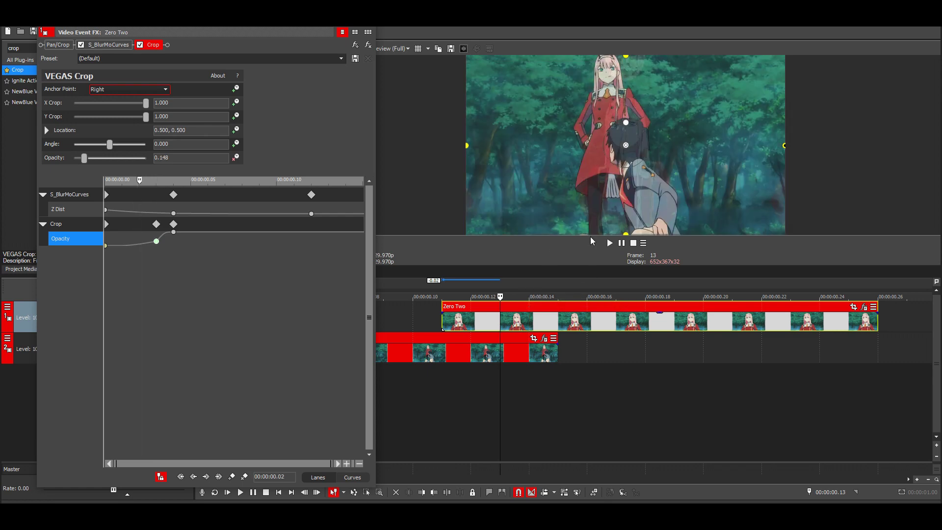
{"action": "key", "text": "Right"}
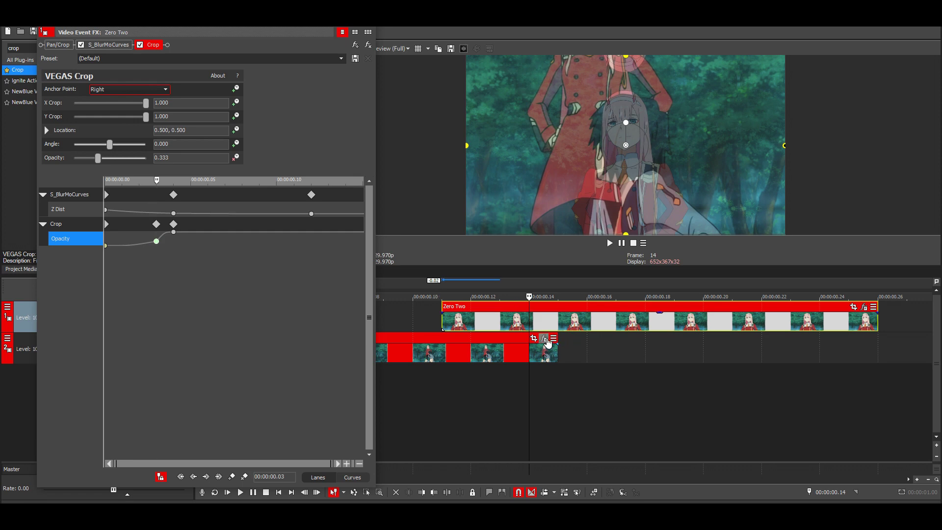
Open the first clip's S_BlurMoCurves effect and raise its Center to 0.50, 0.90
{"action": "left_click", "coordinate": [545, 338]}
{"action": "scroll", "coordinate": [328, 152], "scroll_direction": "down", "scroll_amount": 1}
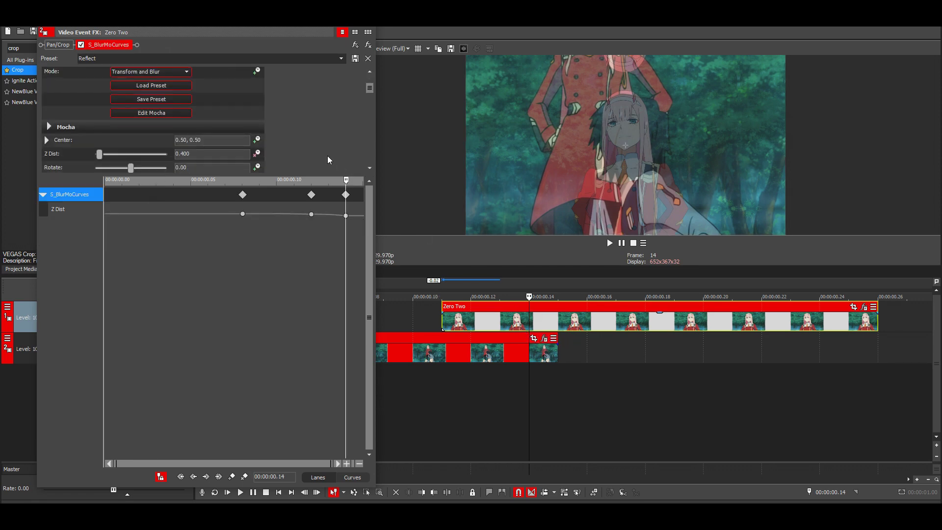
{"action": "left_click", "coordinate": [46, 140]}
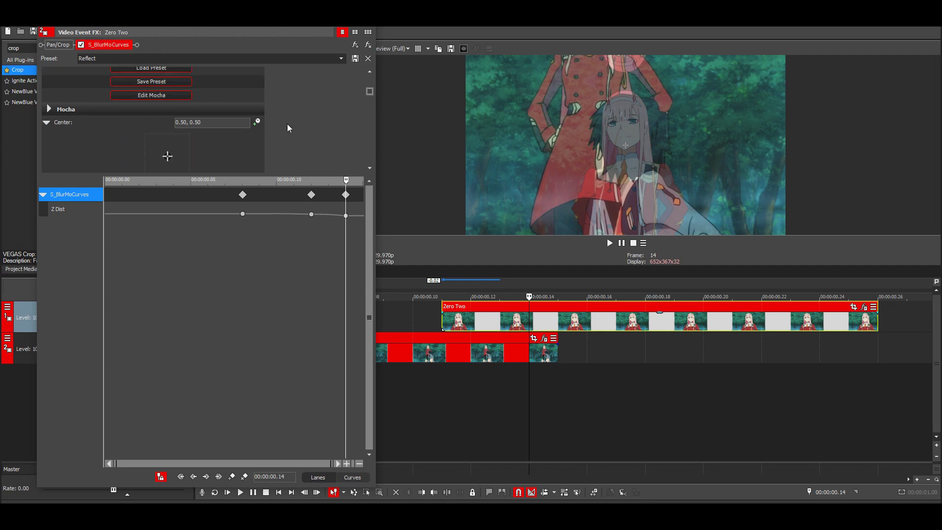
{"action": "scroll", "coordinate": [265, 118], "scroll_direction": "down", "scroll_amount": 3}
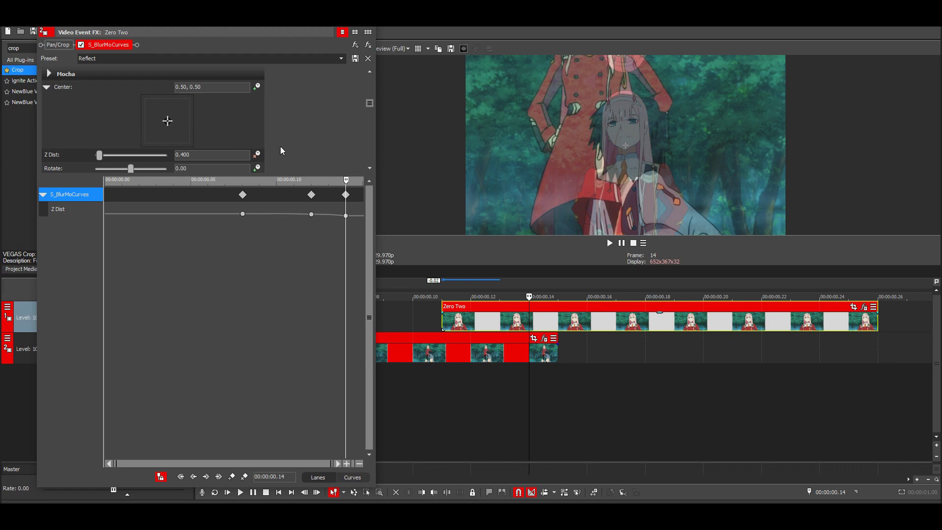
{"action": "key", "text": "Up"}
{"action": "key", "text": "Up"}
{"action": "key", "text": "Up"}
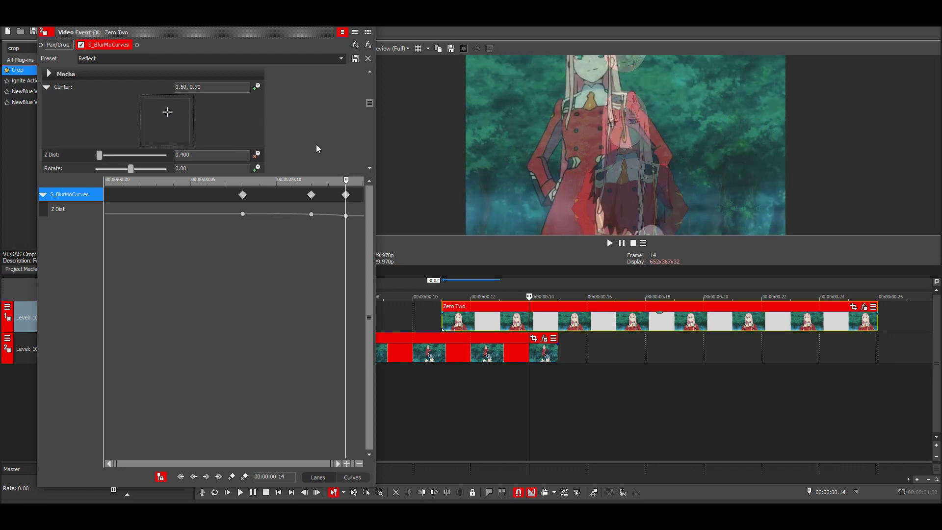
{"action": "key", "text": "ctrl+z"}
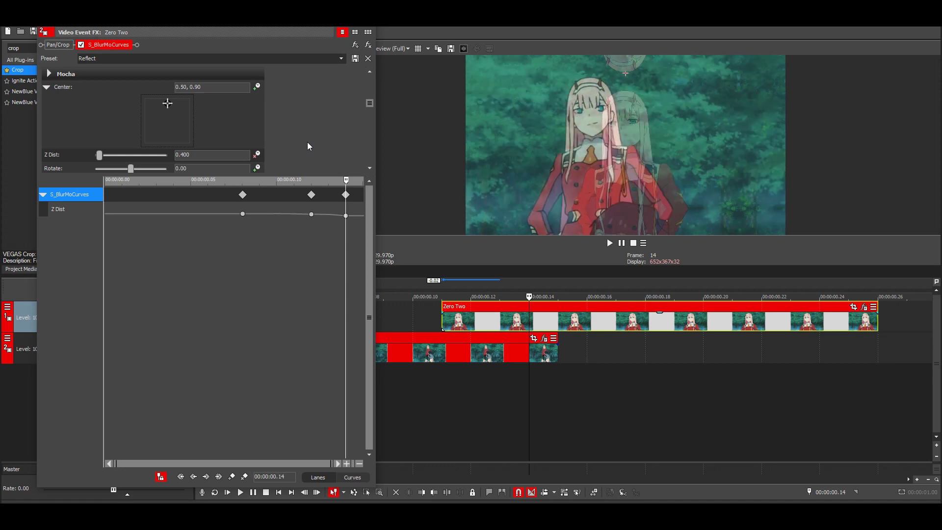
Set the horizontal Center value of the first clip's S_BlurMoCurves to 0.45
{"action": "key", "text": "BackSpace"}
{"action": "key", "text": "BackSpace"}
{"action": "key", "text": "BackSpace"}
{"action": "type", "text": "45"}
{"action": "key", "text": "Return"}
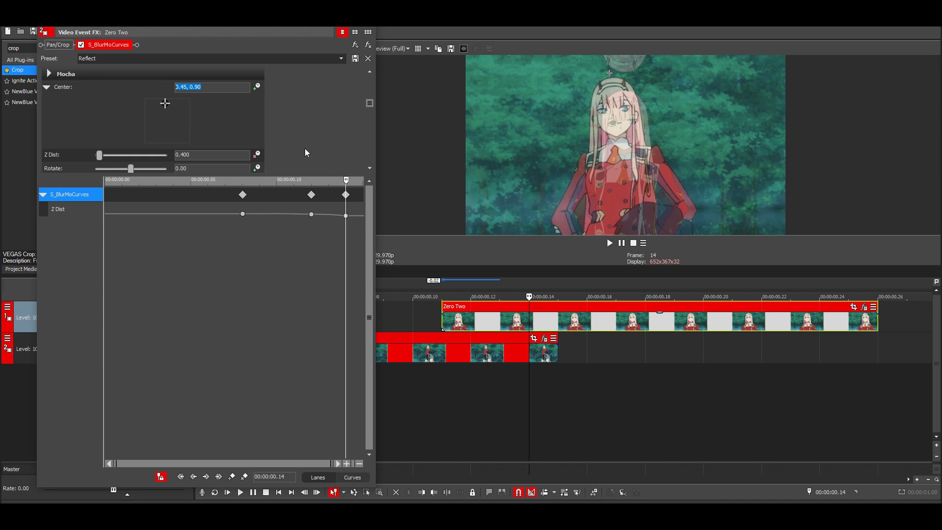
Set the second clip's S_BlurMoCurves Center to 0.45, 0.90 to match the first clip
{"action": "left_click", "coordinate": [226, 95]}
{"action": "left_click", "coordinate": [864, 307]}
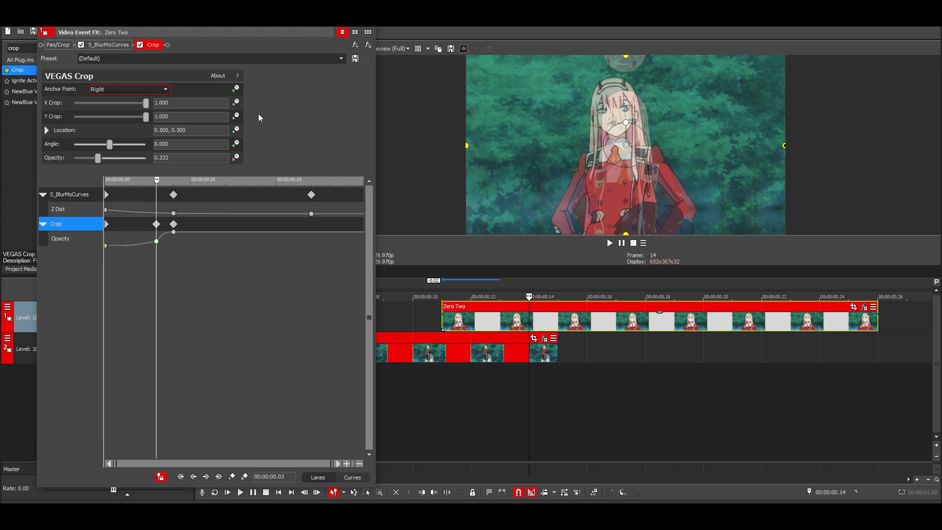
{"action": "left_click", "coordinate": [108, 45]}
{"action": "scroll", "coordinate": [330, 165], "scroll_direction": "down", "scroll_amount": 3}
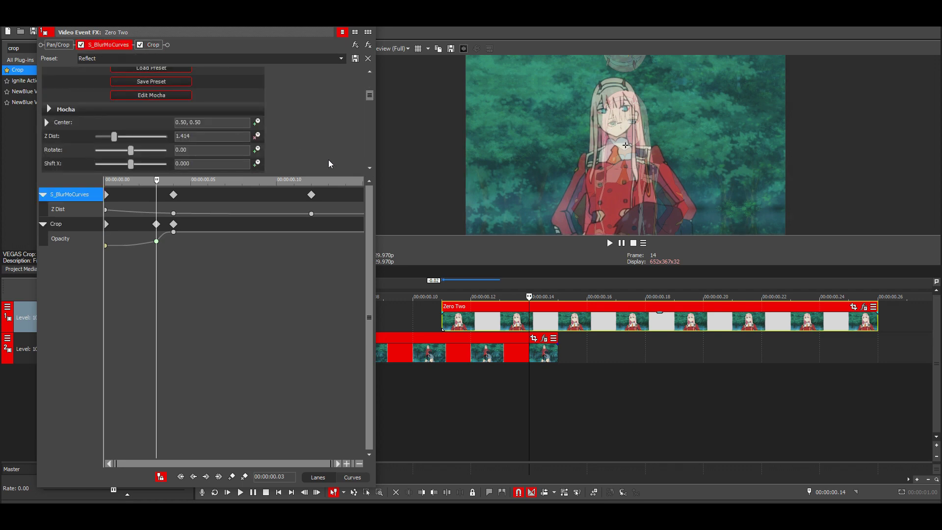
{"action": "left_click_drag", "start_coordinate": [209, 121], "coordinate": [157, 126]}
{"action": "type", "text": "0.45, 0.90"}
{"action": "key", "text": "Return"}
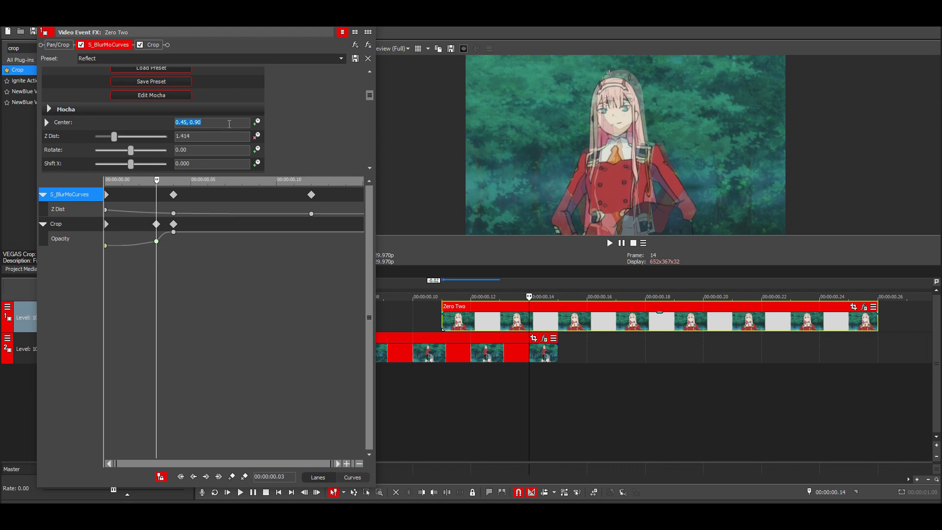
Fine-tune the second clip's S_BlurMoCurves Center to 0.44, 0.87
{"action": "left_click", "coordinate": [229, 124]}
{"action": "type", "text": "8"}
{"action": "key", "text": "Return"}
{"action": "left_click", "coordinate": [190, 126]}
{"action": "key", "text": "Return"}
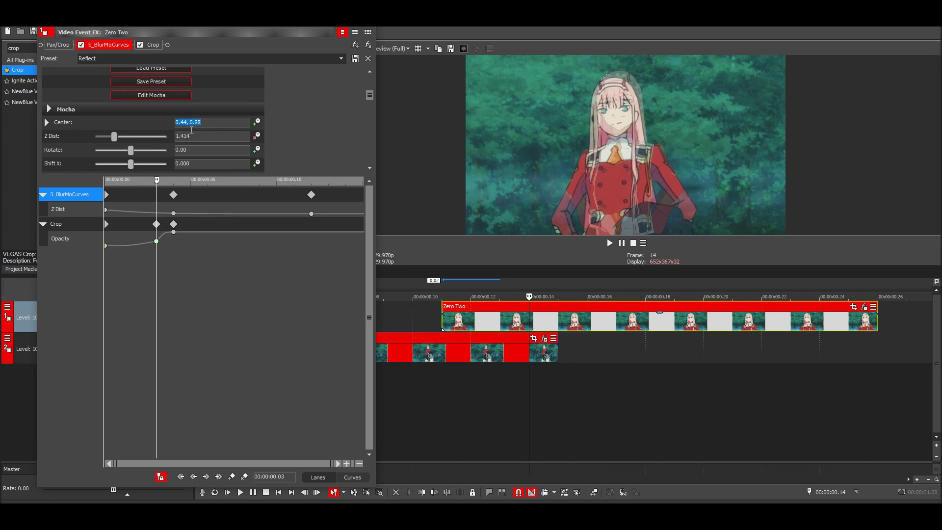
{"action": "left_click", "coordinate": [218, 128]}
{"action": "type", "text": "7"}
{"action": "key", "text": "Return"}
Set the S_BlurMoCurves Center to 0.44, 0.88 on the first clip and use the same value on the second clip
{"action": "left_click", "coordinate": [545, 346]}
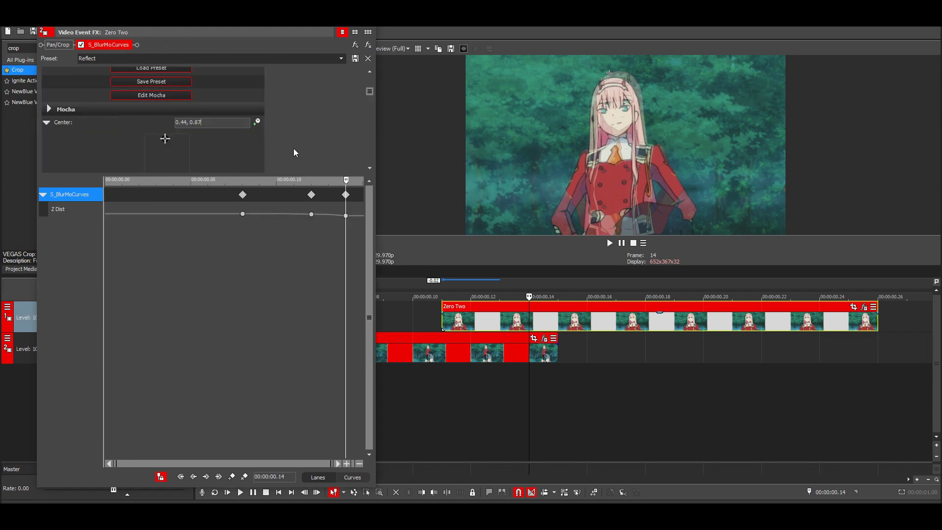
{"action": "key", "text": "Return"}
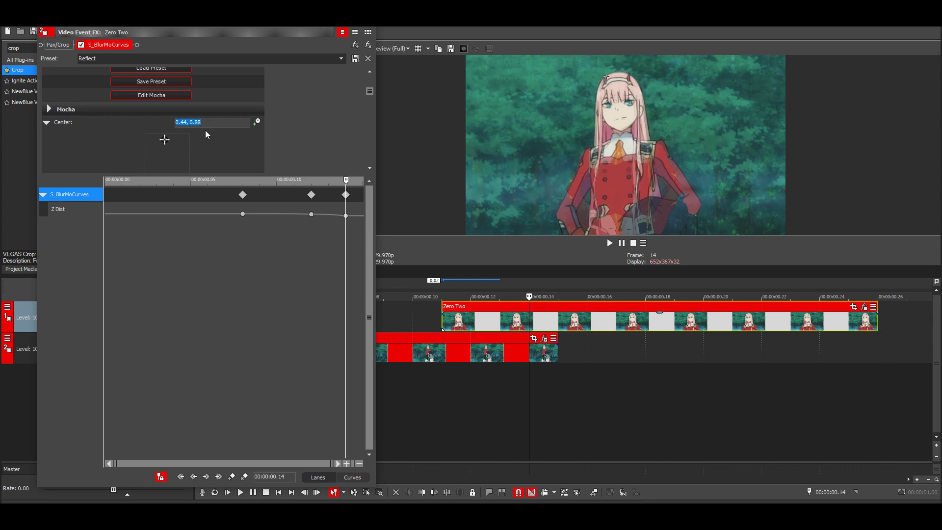
{"action": "double_click", "coordinate": [195, 122]}
{"action": "left_click", "coordinate": [864, 308]}
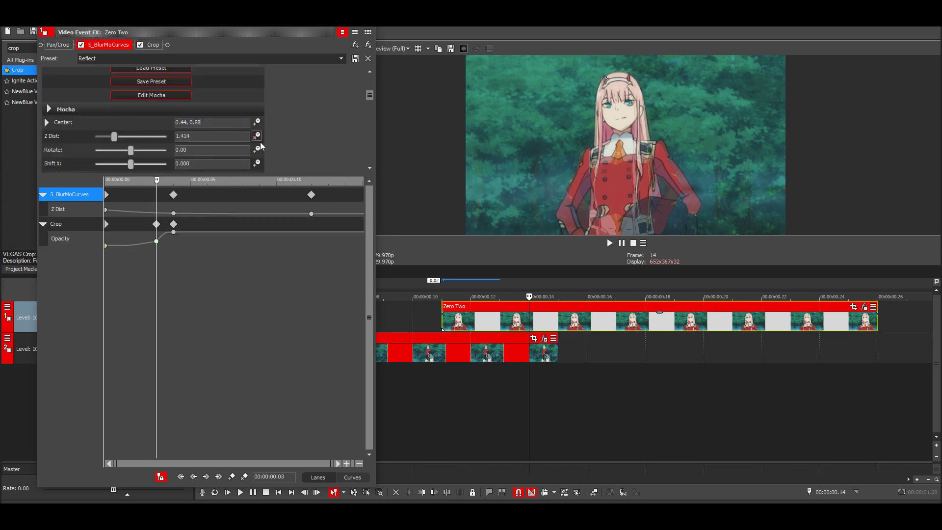
Close the second clip's effects window and preview the zoom transition from just before the overlap
{"action": "left_click", "coordinate": [347, 170]}
{"action": "key", "text": "ctrl+c"}
{"action": "left_click", "coordinate": [368, 22]}
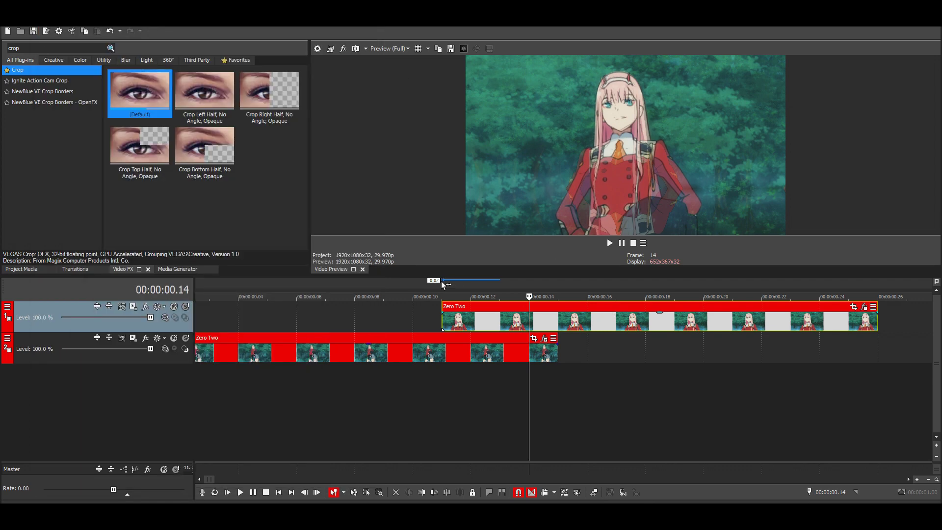
{"action": "left_click", "coordinate": [417, 295]}
{"action": "key", "text": "space"}
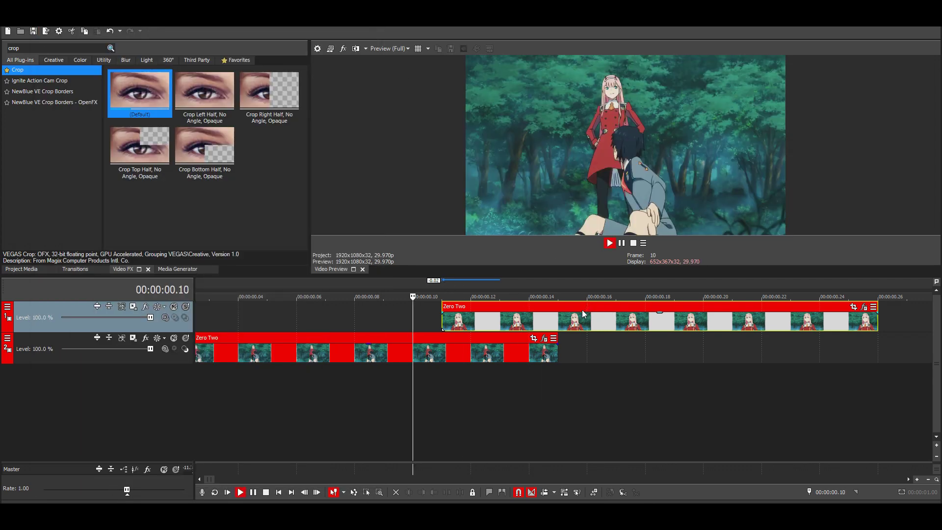
{"action": "key", "text": "space"}
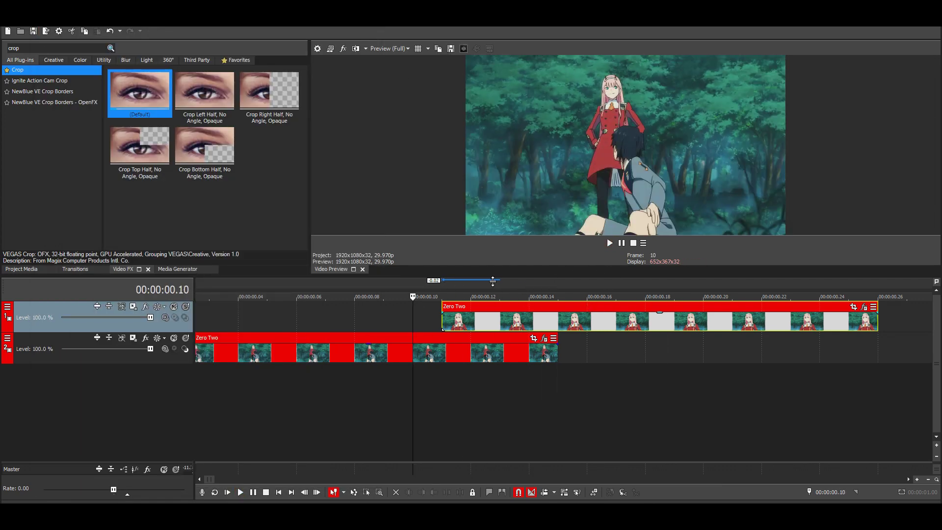
Step back and forth frame by frame through the overlap of the two clips to check how they line up
{"action": "key", "text": "Right"}
{"action": "key", "text": "Right"}
{"action": "key", "text": "Right"}
{"action": "key", "text": "Right"}
{"action": "key", "text": "Left"}
{"action": "key", "text": "Left"}
{"action": "key", "text": "Left"}
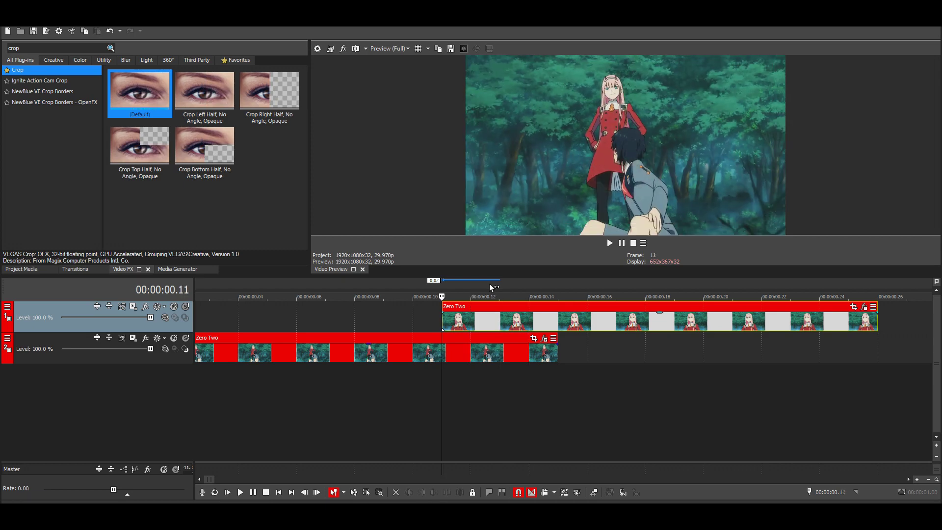
{"action": "key", "text": "Right"}
{"action": "key", "text": "Right"}
{"action": "key", "text": "Right"}
{"action": "key", "text": "Right"}
{"action": "key", "text": "Left"}
{"action": "key", "text": "Left"}
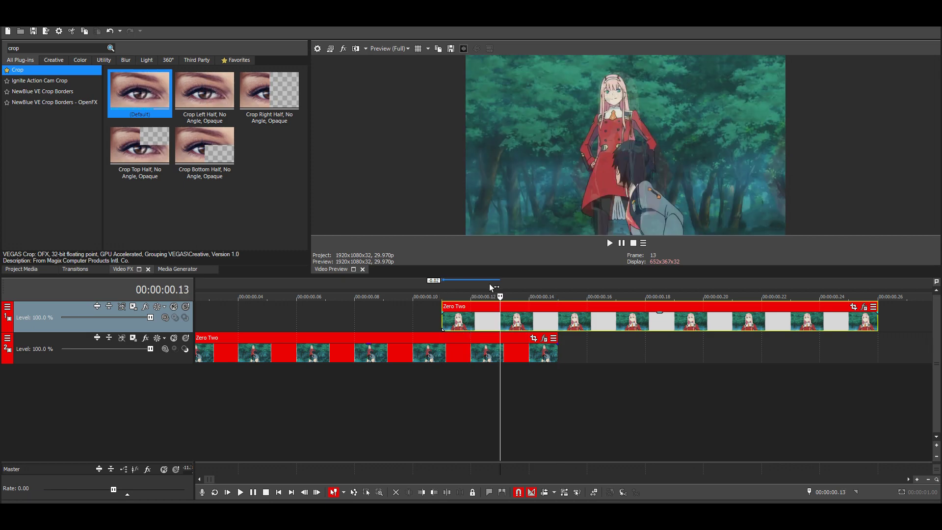
{"action": "key", "text": "Left"}
{"action": "key", "text": "Right"}
{"action": "key", "text": "Right"}
{"action": "key", "text": "Left"}
{"action": "key", "text": "Left"}
{"action": "key", "text": "Left"}
{"action": "key", "text": "Left"}
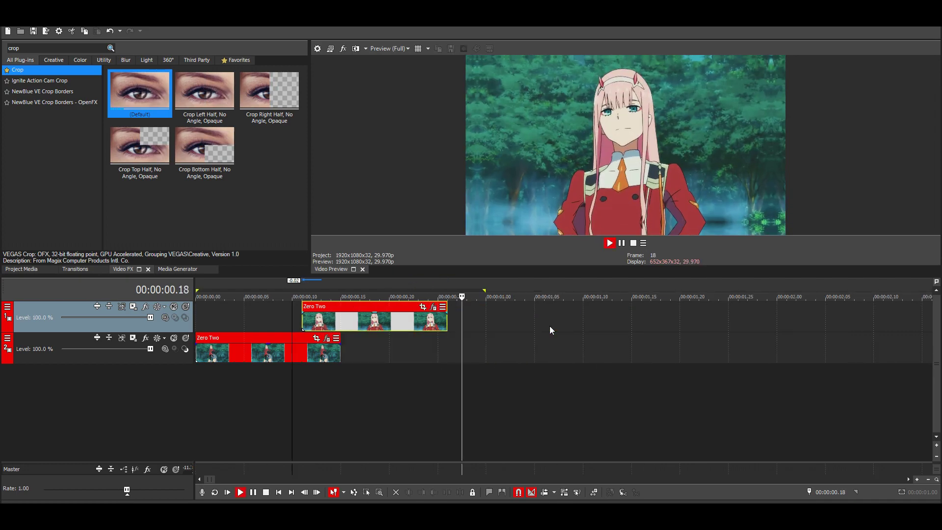
Set the playback region to span both clips and replay the full zoom transition several times
{"action": "scroll", "coordinate": [549, 325], "scroll_direction": "down", "scroll_amount": 5}
{"action": "key", "text": "space"}
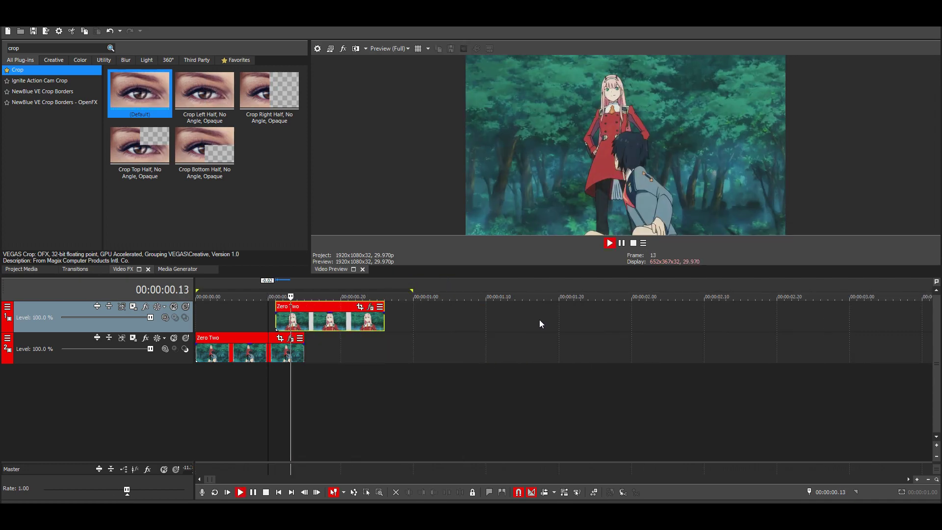
{"action": "key", "text": "space"}
{"action": "scroll", "coordinate": [510, 319], "scroll_direction": "up", "scroll_amount": 3}
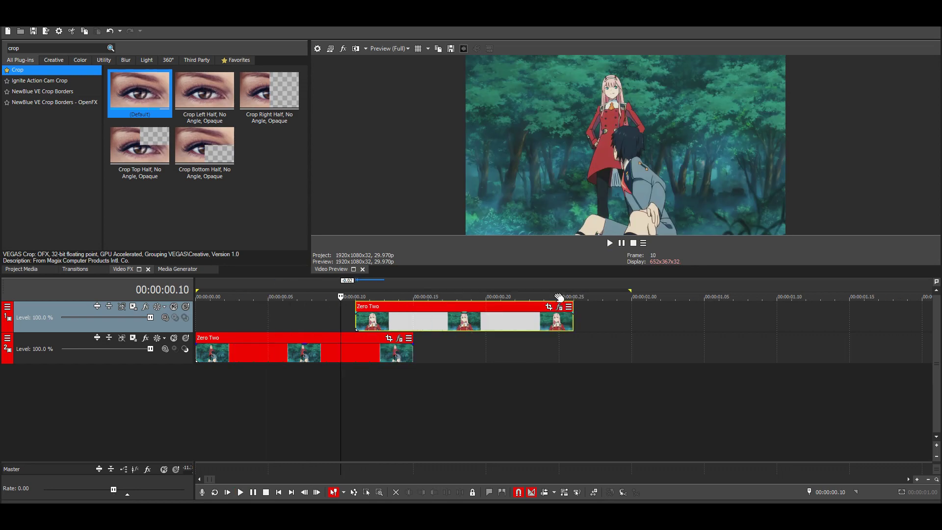
{"action": "double_click", "coordinate": [576, 280]}
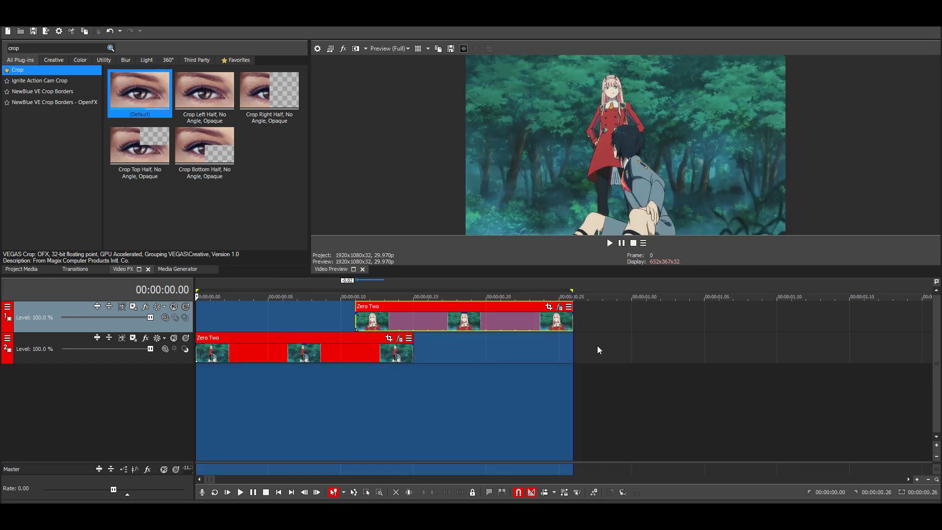
{"action": "key", "text": "space"}
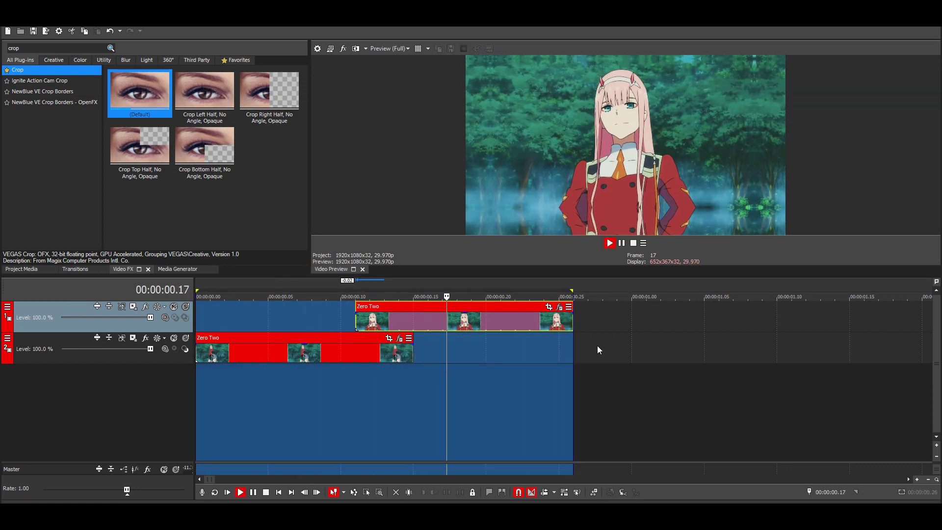
{"action": "key", "text": "space"}
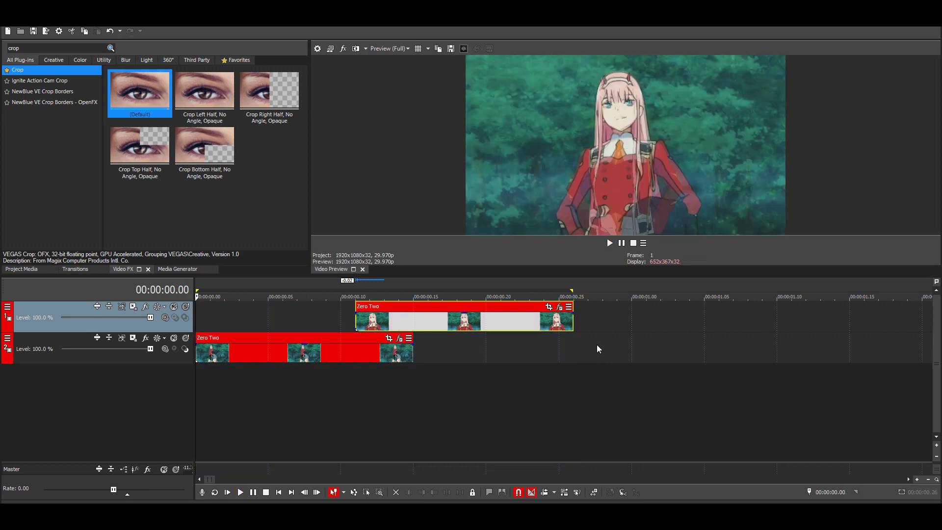
{"action": "key", "text": "space"}
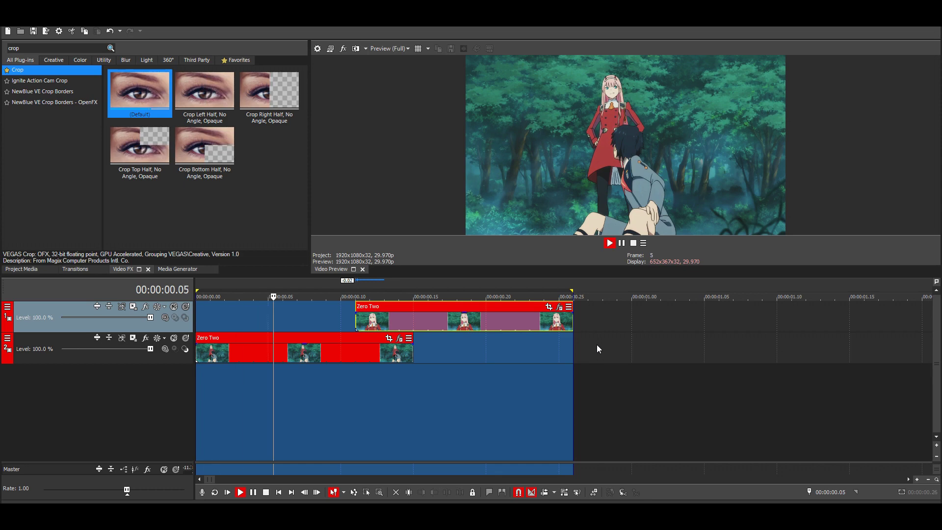
{"action": "key", "text": "space"}
{"action": "left_click", "coordinate": [287, 319]}
{"action": "key", "text": "space"}
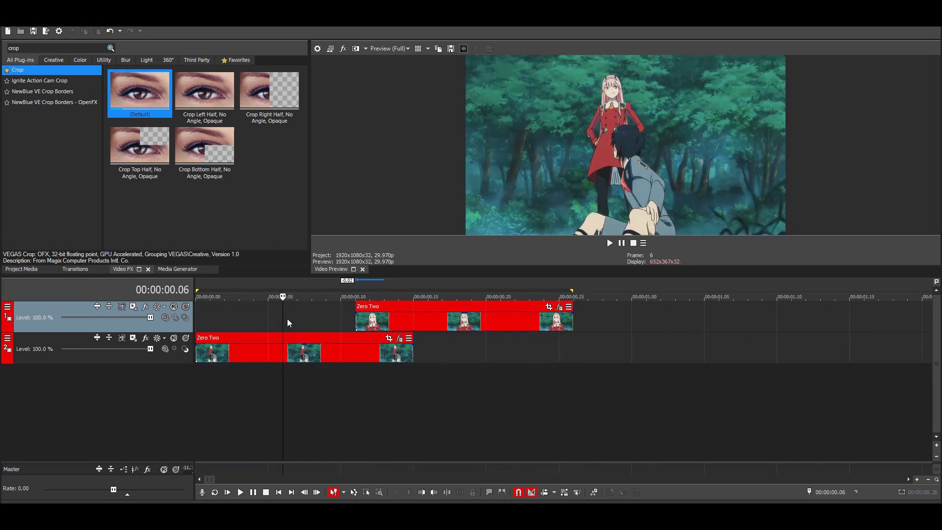
{"action": "key", "text": "space"}
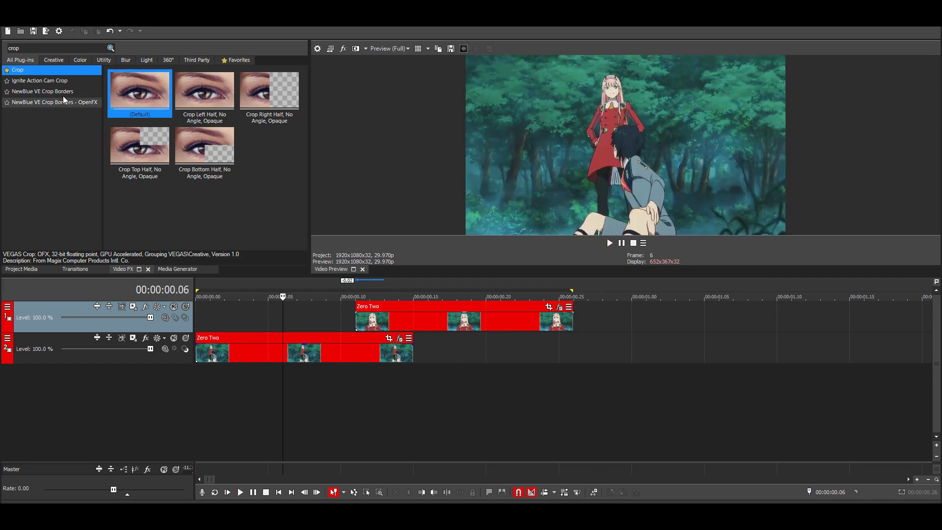
Search the video effects for "spir" and apply the BCC Spiral Blur zoom preset to the first clip
{"action": "left_click", "coordinate": [53, 49]}
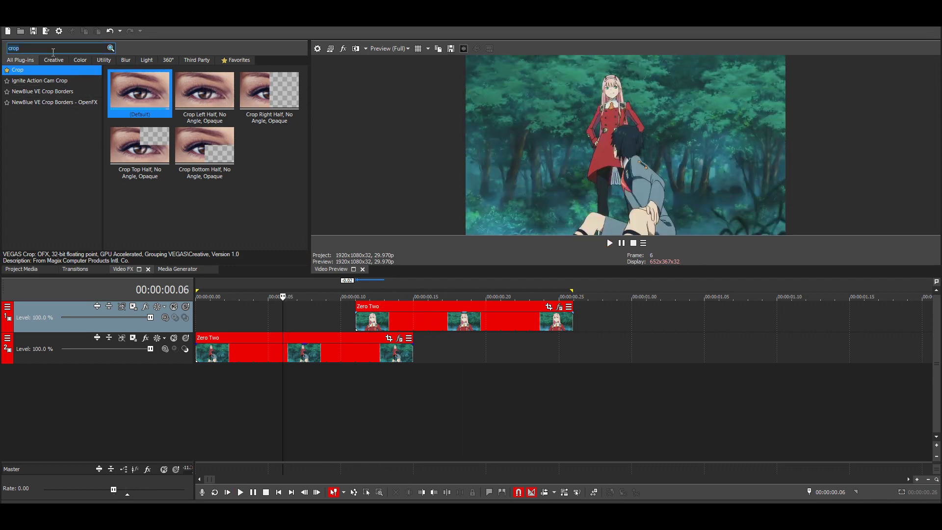
{"action": "type", "text": "spir"}
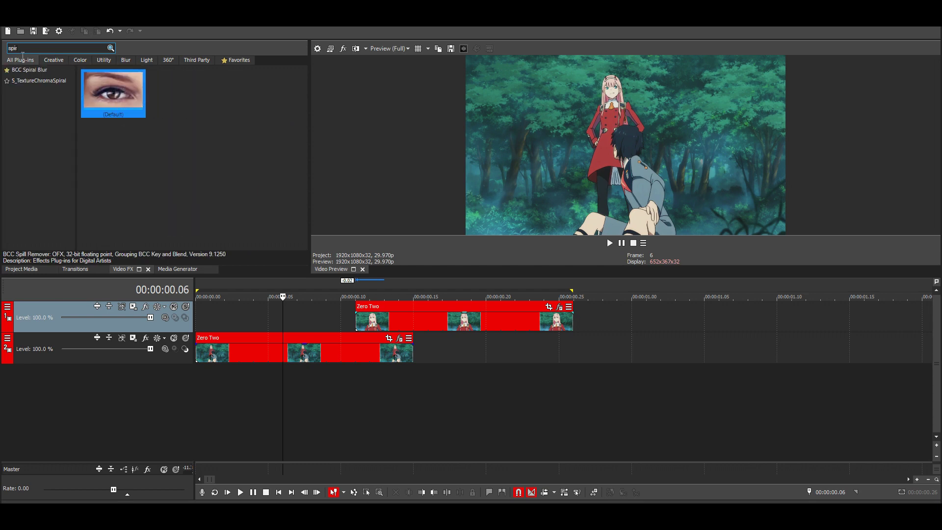
{"action": "left_click", "coordinate": [26, 70]}
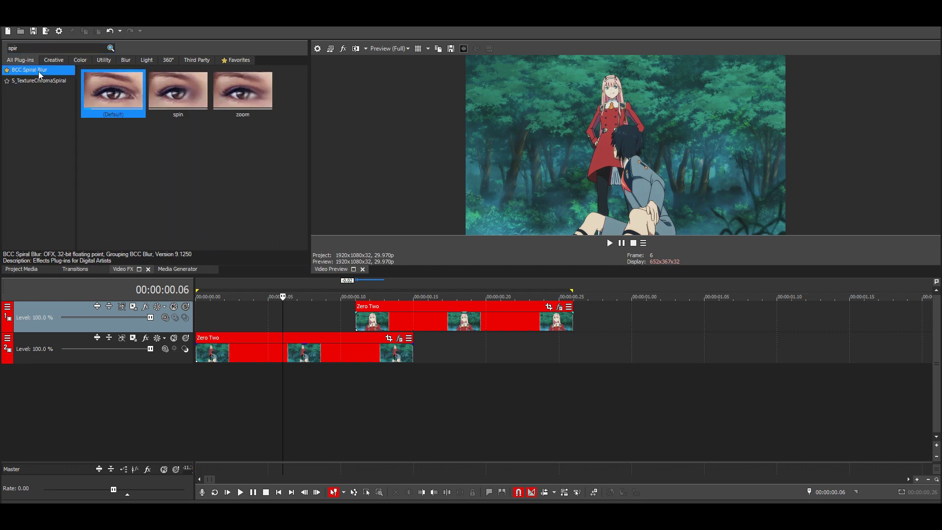
{"action": "left_click", "coordinate": [242, 115]}
{"action": "left_click_drag", "start_coordinate": [250, 128], "coordinate": [341, 340]}
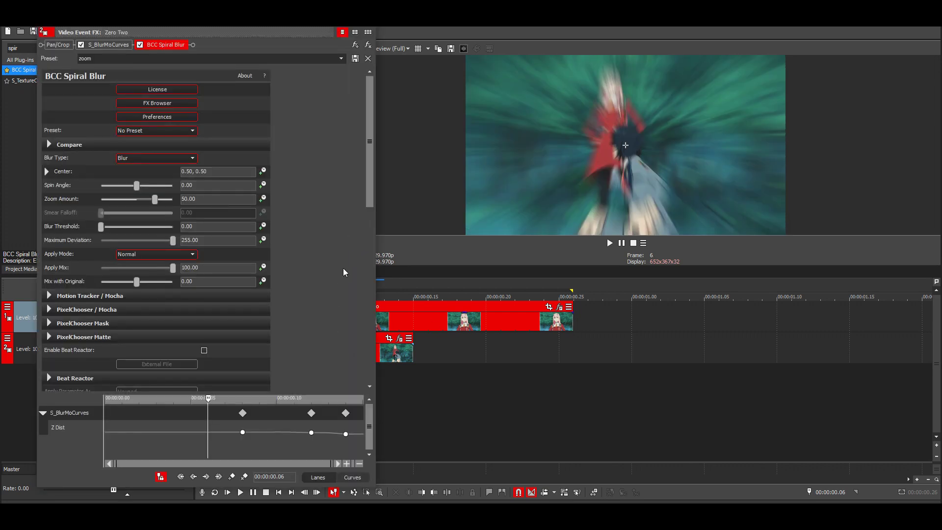
Copy the Center value 0.44, 0.88 from S_BlurMoCurves into the first clip's BCC Spiral Blur
{"action": "left_click", "coordinate": [107, 45]}
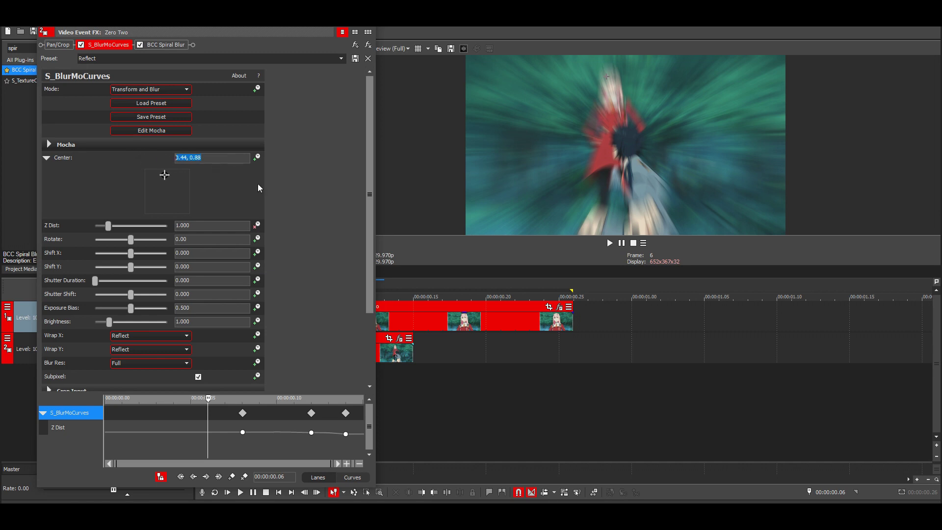
{"action": "left_click", "coordinate": [166, 45]}
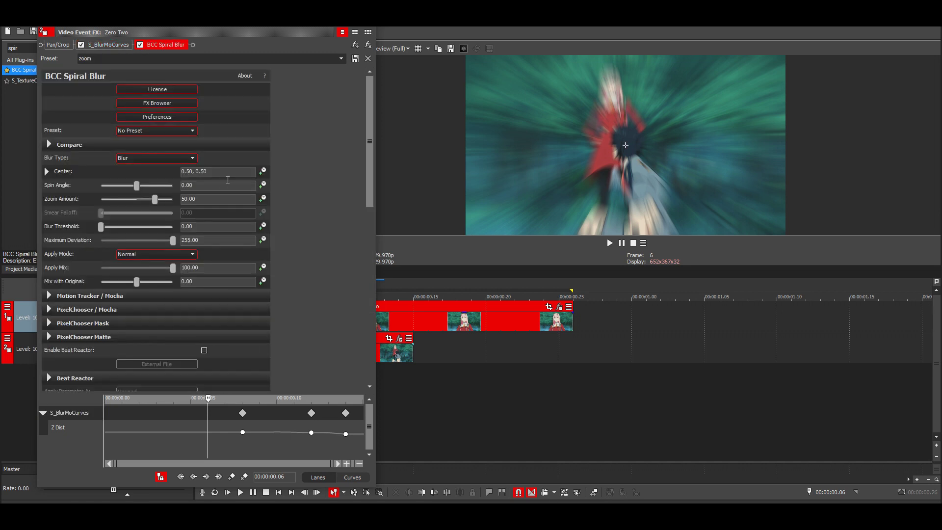
{"action": "key", "text": "ctrl+v"}
{"action": "key", "text": "Return"}
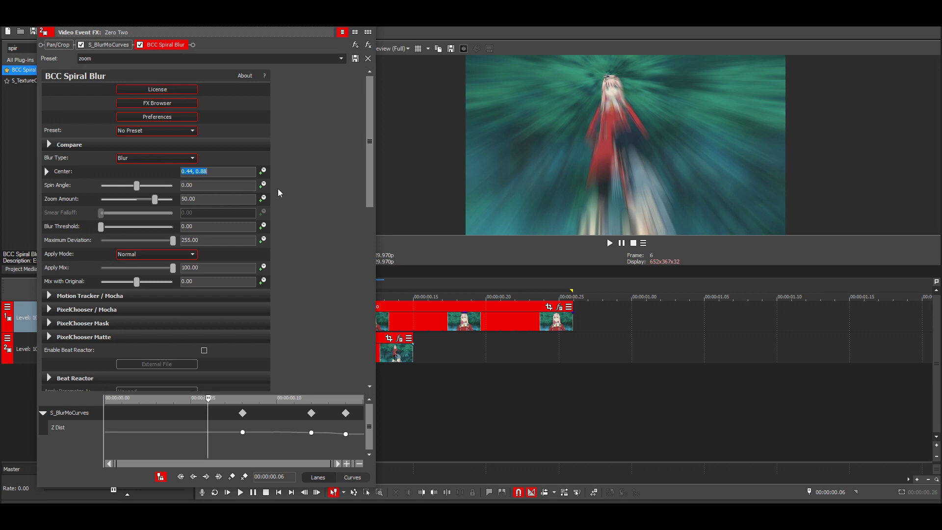
Animate the first clip's Spiral Blur Zoom Amount and move its 50.00 keyframe from the start to 00:00:00.14
{"action": "left_click", "coordinate": [264, 199]}
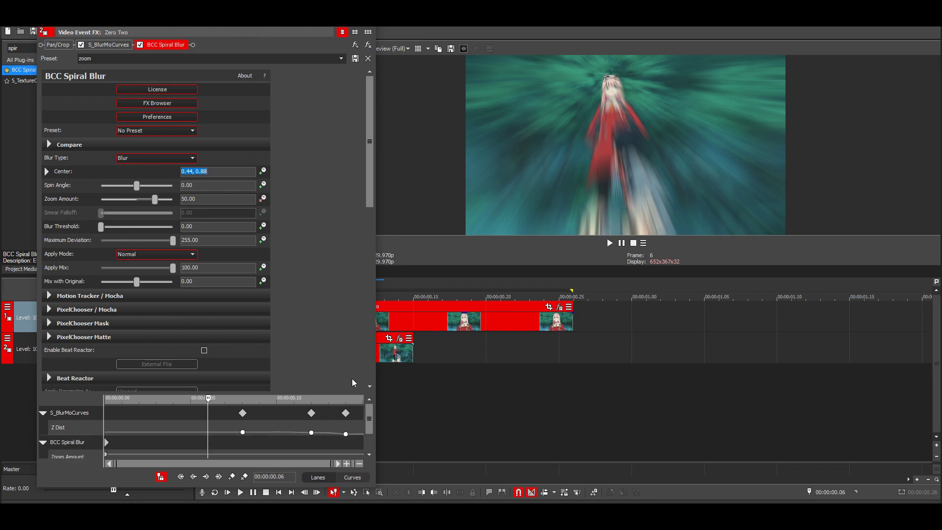
{"action": "left_click_drag", "start_coordinate": [343, 399], "coordinate": [255, 232]}
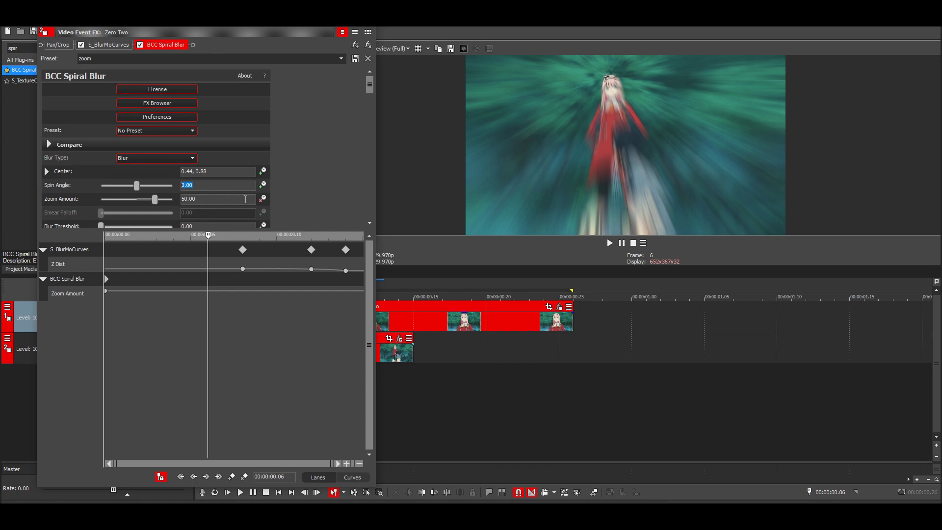
{"action": "left_click", "coordinate": [245, 198]}
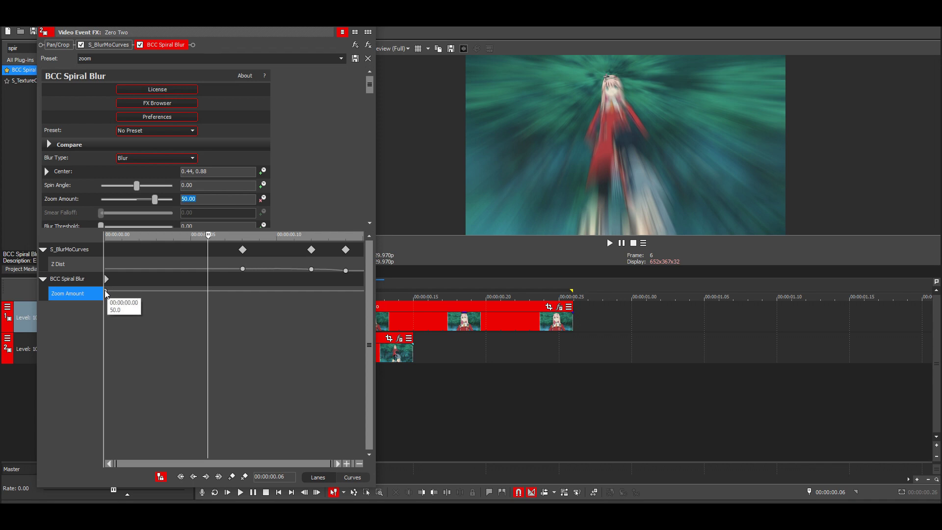
{"action": "left_click_drag", "start_coordinate": [107, 293], "coordinate": [346, 292]}
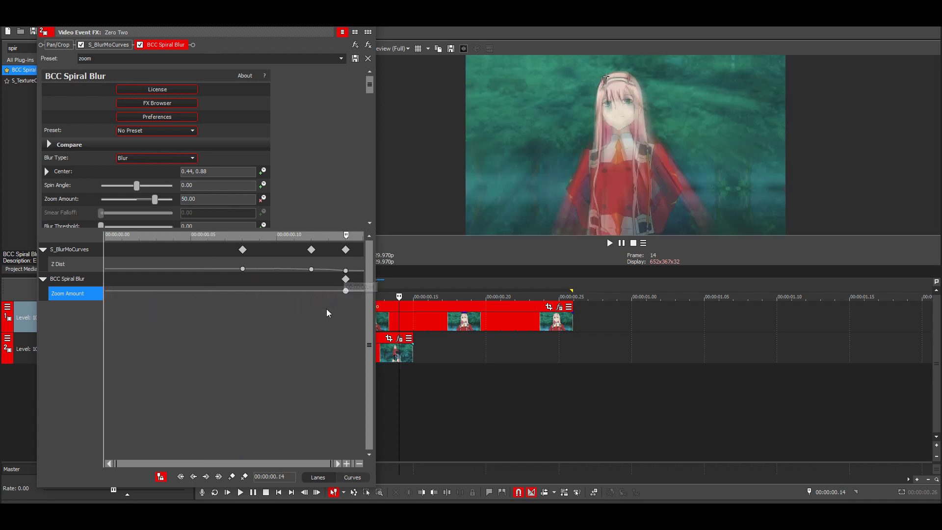
Keyframe the first clip's Spiral Blur Zoom Amount to 5.00 at 00:00:00.12 and 0 at 00:00:00.08
{"action": "left_click_drag", "start_coordinate": [330, 304], "coordinate": [312, 304]}
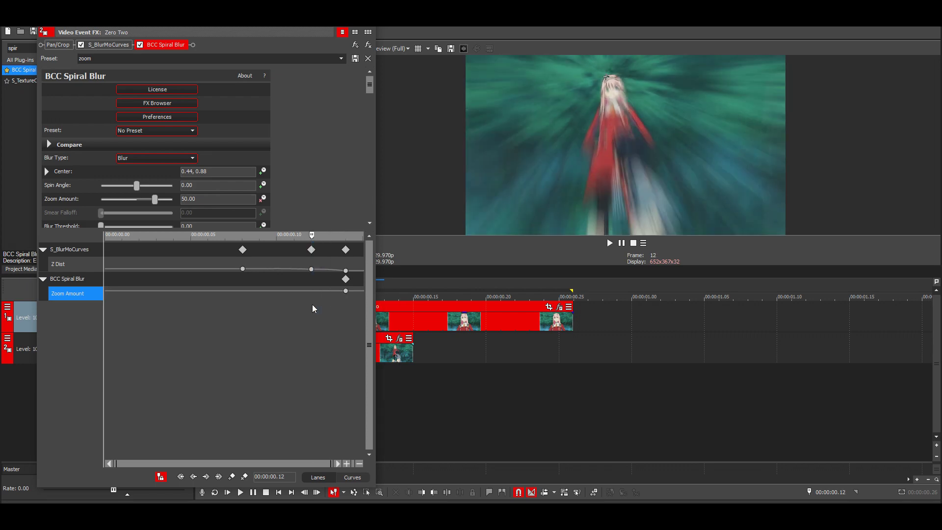
{"action": "left_click_drag", "start_coordinate": [215, 203], "coordinate": [200, 209]}
{"action": "key", "text": "Return"}
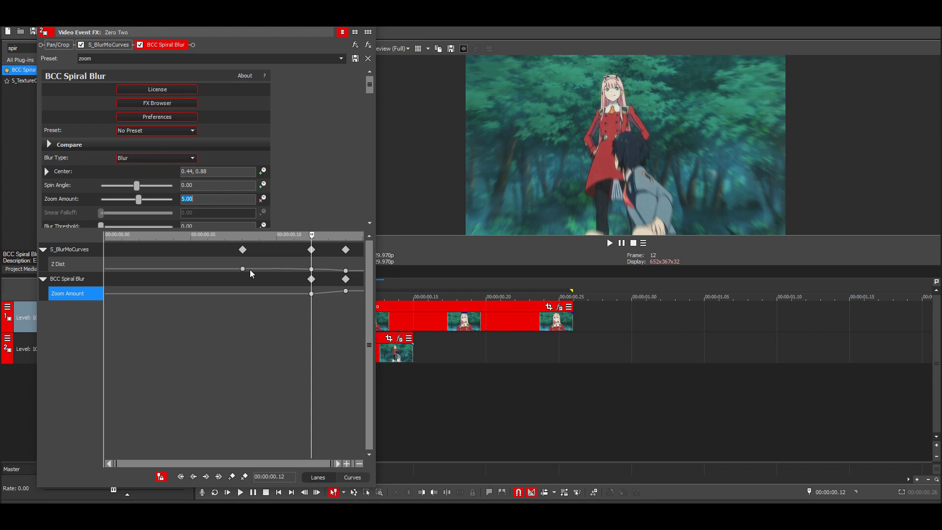
{"action": "left_click", "coordinate": [243, 311]}
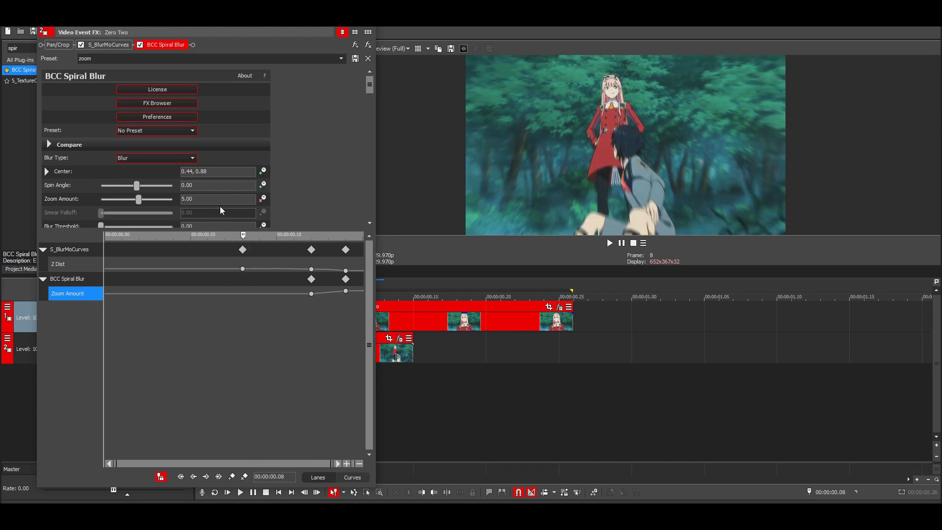
{"action": "left_click_drag", "start_coordinate": [218, 200], "coordinate": [123, 199]}
{"action": "type", "text": "0"}
{"action": "key", "text": "Return"}
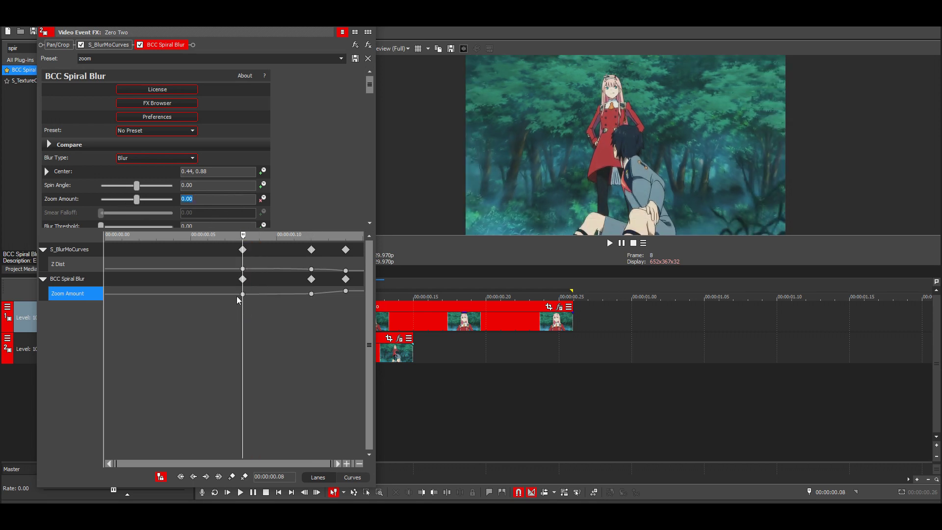
Set the Zoom Amount keyframes to Manual and shape their curve to rise steeply into the last keyframe
{"action": "left_click", "coordinate": [244, 295]}
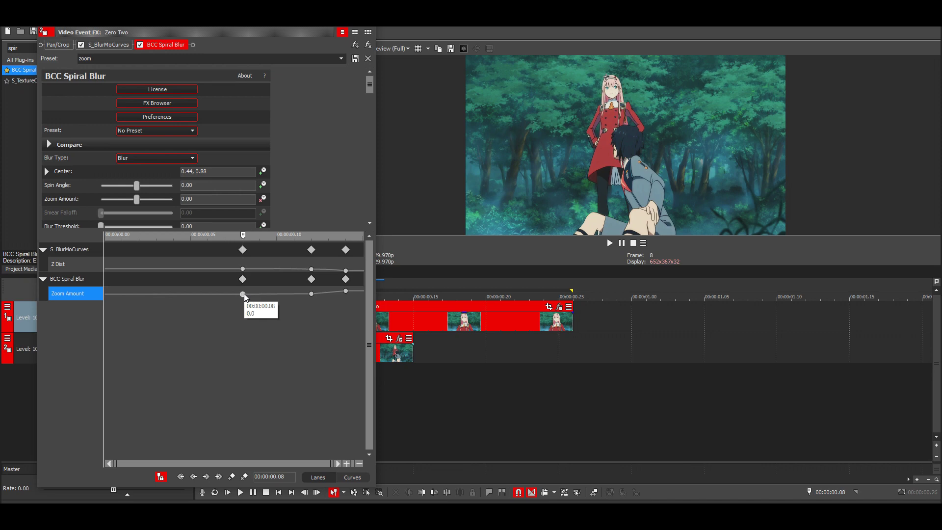
{"action": "right_click", "coordinate": [345, 291]}
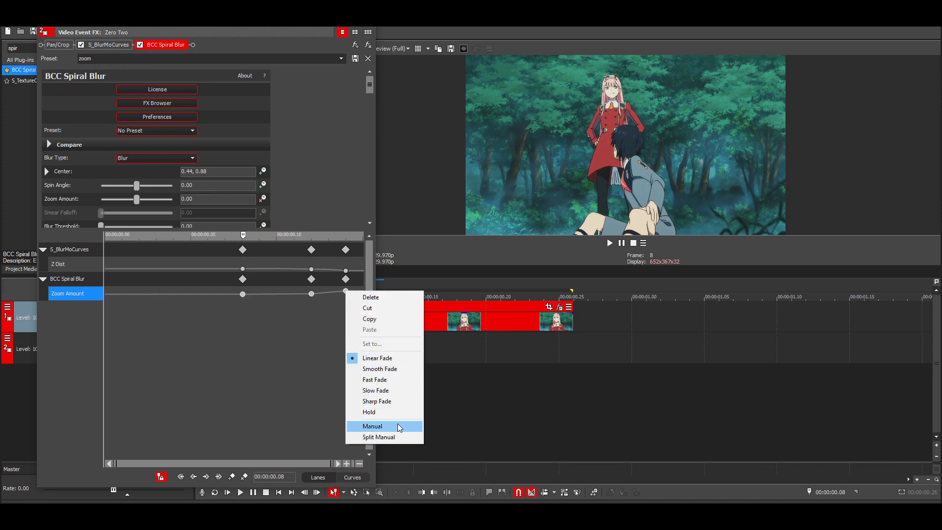
{"action": "left_click", "coordinate": [399, 426]}
{"action": "left_click", "coordinate": [352, 477]}
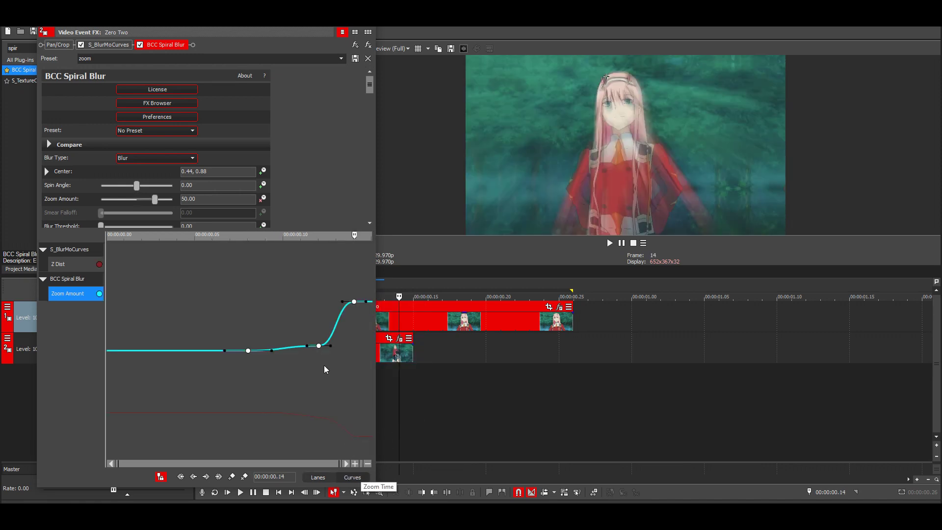
{"action": "left_click_drag", "start_coordinate": [305, 345], "coordinate": [269, 351]}
{"action": "left_click_drag", "start_coordinate": [341, 301], "coordinate": [277, 376]}
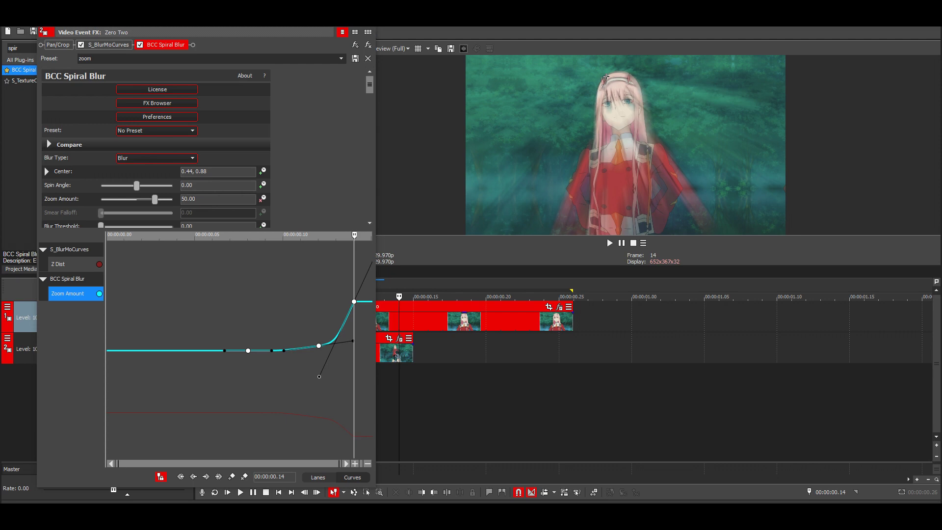
{"action": "left_click", "coordinate": [369, 23]}
Step frame by frame through the overlap to check the first clip's zoom blur
{"action": "left_click", "coordinate": [344, 281]}
{"action": "key", "text": "Right"}
{"action": "key", "text": "Right"}
{"action": "key", "text": "Right"}
{"action": "key", "text": "Right"}
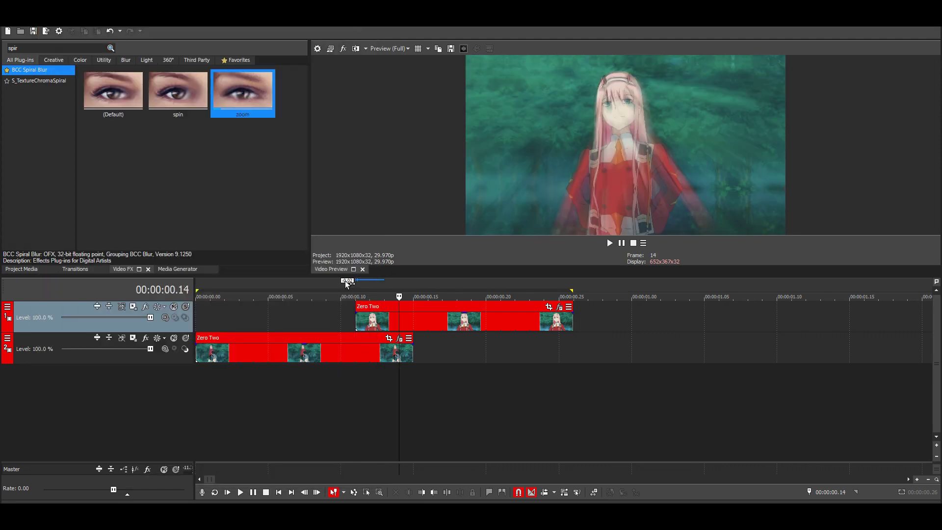
{"action": "key", "text": "Left"}
{"action": "key", "text": "Right"}
{"action": "key", "text": "Right"}
{"action": "key", "text": "Left"}
Apply the BCC Spiral Blur zoom preset to the second clip
{"action": "left_click_drag", "start_coordinate": [219, 78], "coordinate": [387, 320]}
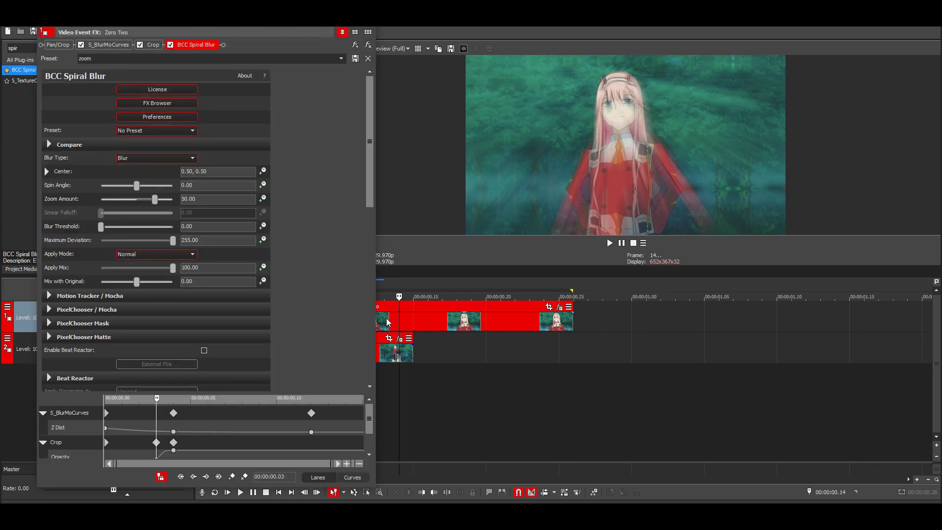
Copy the second clip's S_BlurMoCurves Center value 0.44, 0.88 into its BCC Spiral Blur Center
{"action": "left_click", "coordinate": [108, 45]}
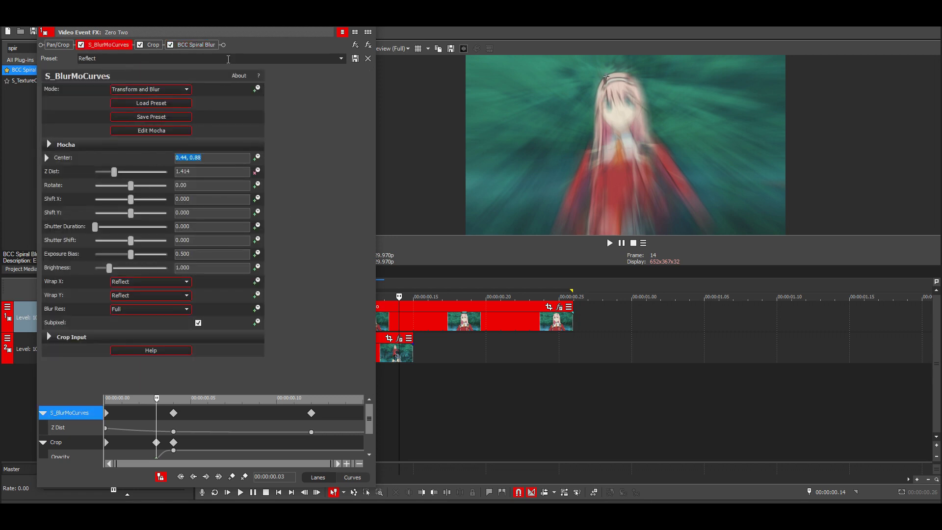
{"action": "left_click", "coordinate": [206, 44]}
{"action": "left_click", "coordinate": [191, 45]}
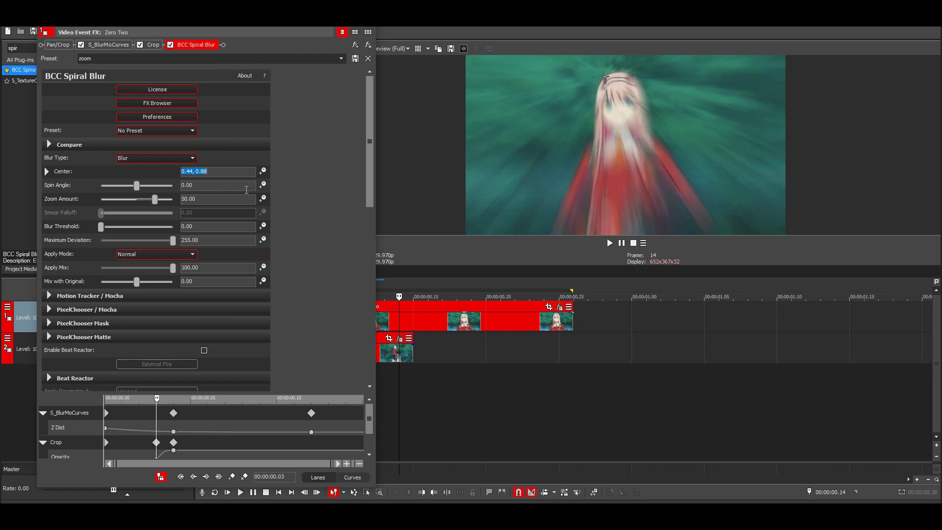
Turn on keyframe animation for the second clip's Spiral Blur Zoom Amount and enlarge the keyframe area
{"action": "left_click", "coordinate": [262, 199]}
{"action": "left_click_drag", "start_coordinate": [322, 392], "coordinate": [337, 195]}
{"action": "left_click", "coordinate": [168, 295]}
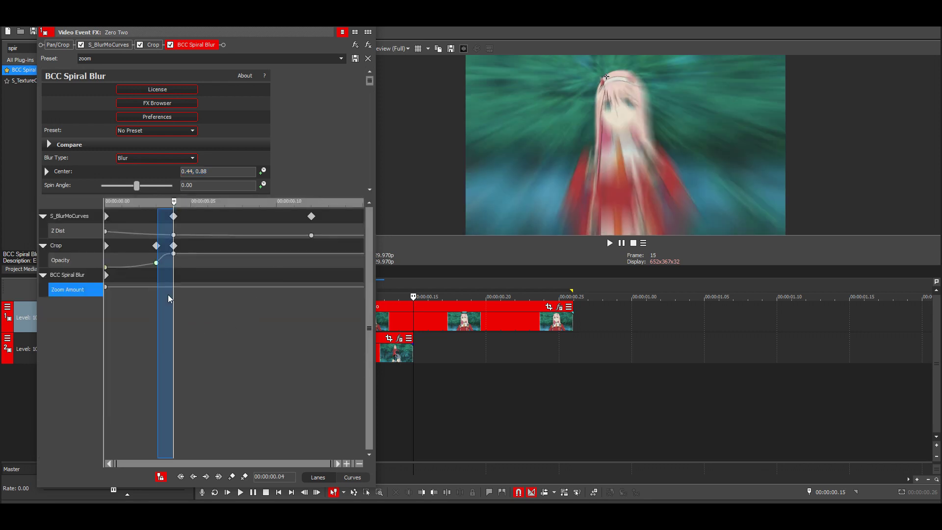
{"action": "left_click", "coordinate": [168, 294]}
{"action": "mouse_move", "coordinate": [107, 286]}
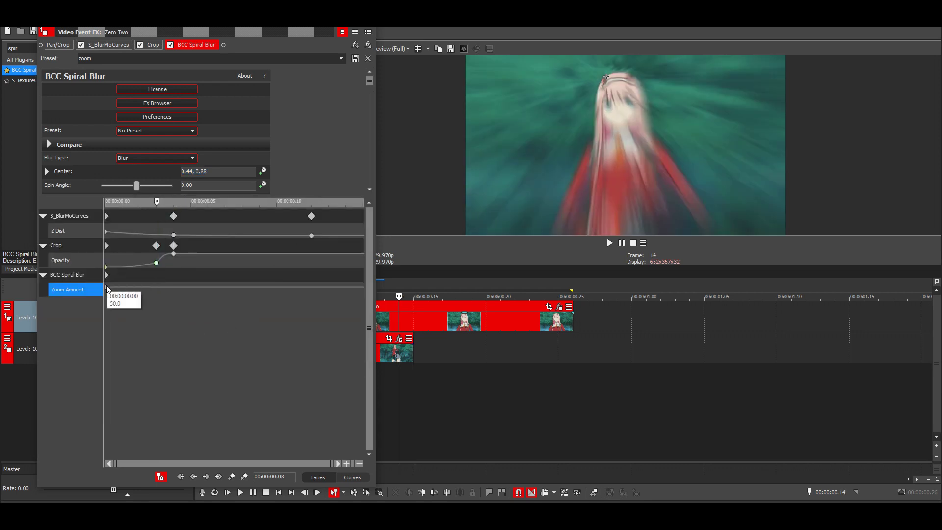
Keyframe the second clip's Spiral Blur Zoom Amount to 5.00 at 00:00:00.04 and 0 at 00:00:00.12
{"action": "left_click_drag", "start_coordinate": [156, 301], "coordinate": [166, 298]}
{"action": "mouse_move", "coordinate": [175, 231]}
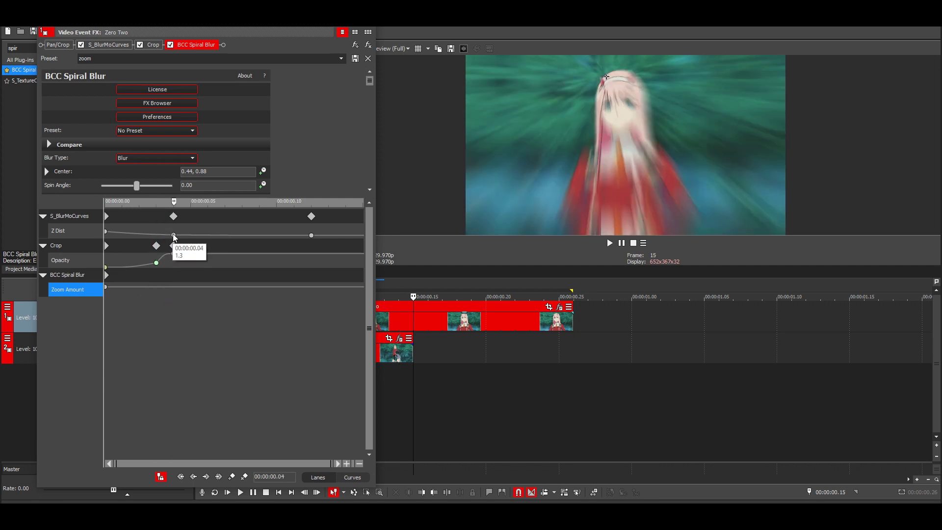
{"action": "scroll", "coordinate": [213, 170], "scroll_direction": "down", "scroll_amount": 1}
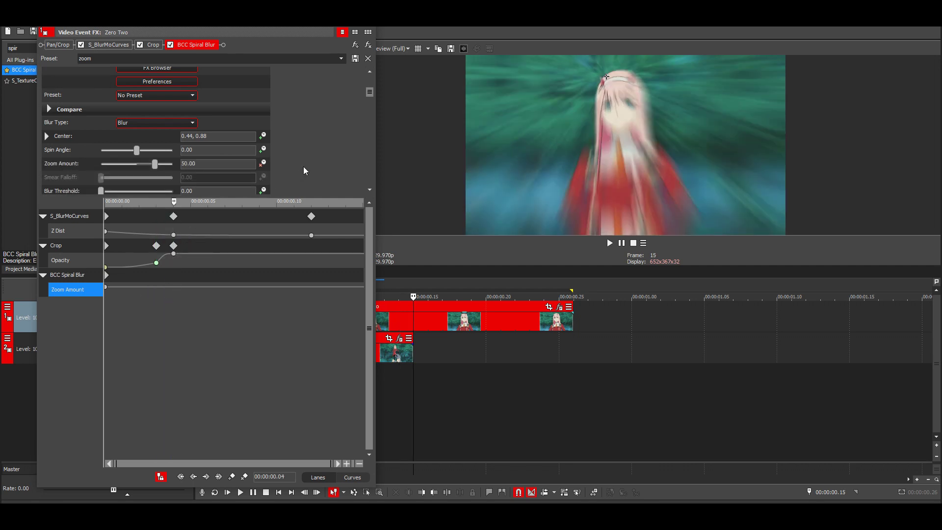
{"action": "type", "text": "5"}
{"action": "key", "text": "Return"}
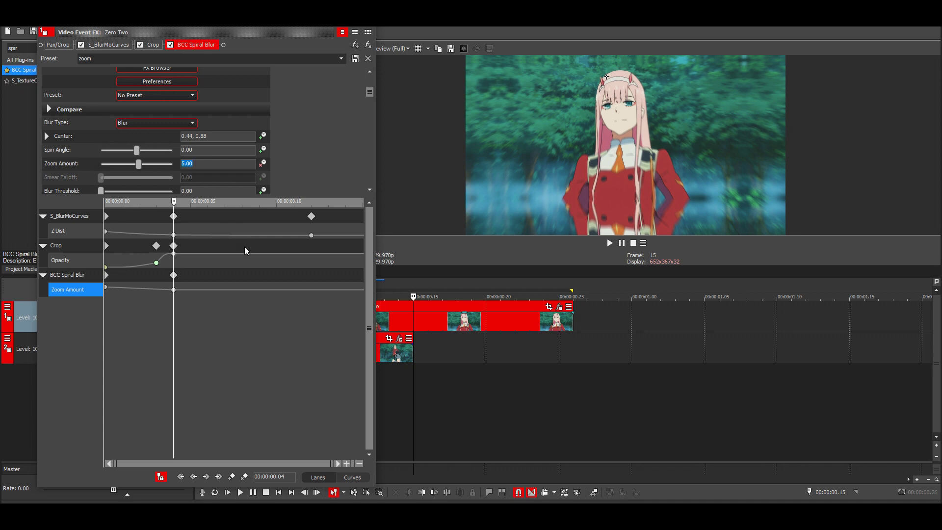
{"action": "left_click_drag", "start_coordinate": [263, 300], "coordinate": [294, 300]}
{"action": "left_click", "coordinate": [311, 301]}
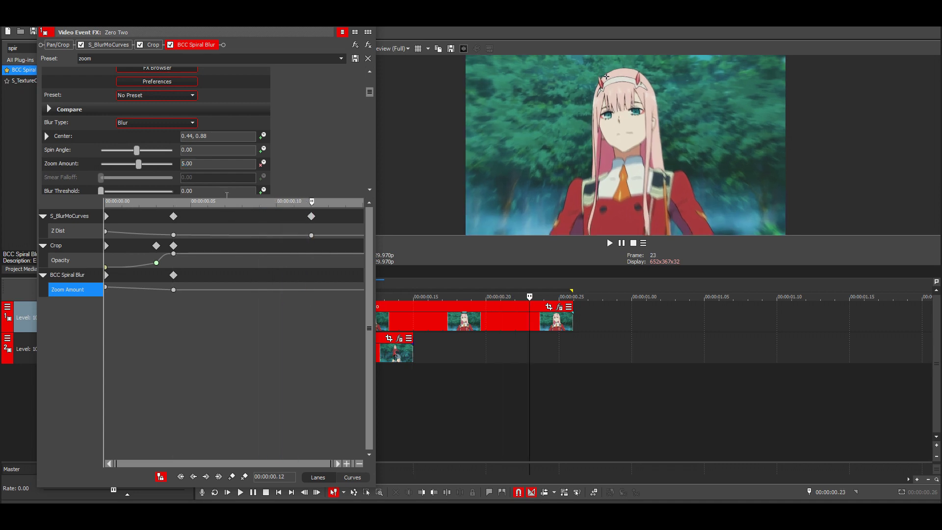
{"action": "type", "text": "0"}
{"action": "key", "text": "Return"}
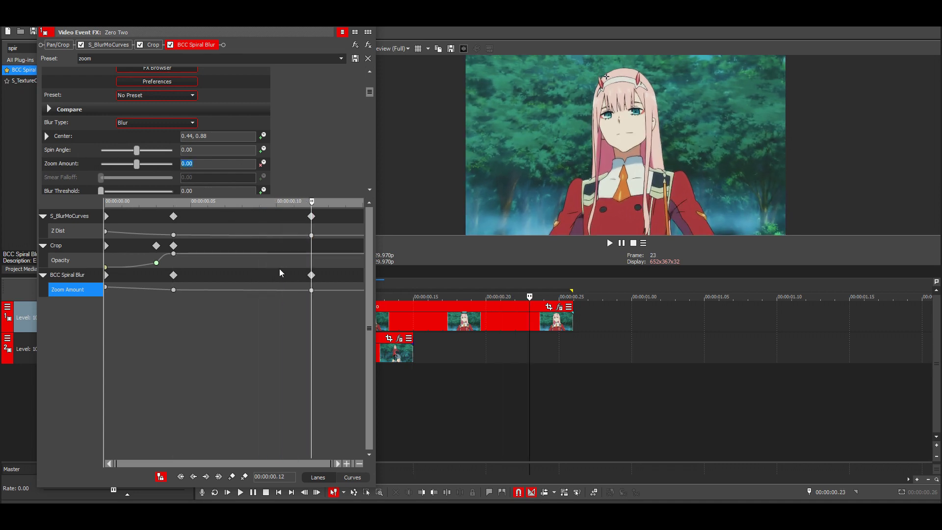
Set the second clip's Zoom Amount keyframes to Manual and shape their curve to fall steeply from the first keyframe, flattening toward the last
{"action": "left_click", "coordinate": [311, 290]}
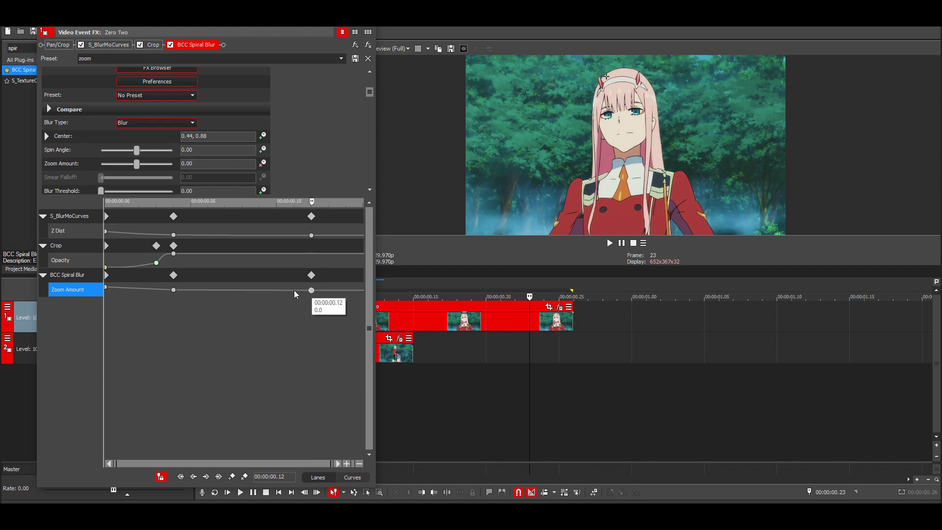
{"action": "right_click", "coordinate": [108, 288]}
{"action": "left_click", "coordinate": [147, 420]}
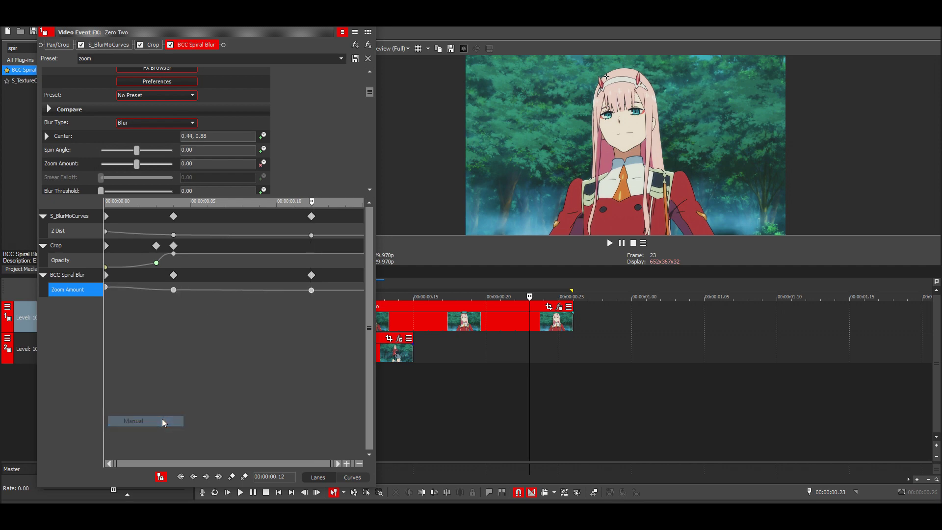
{"action": "left_click", "coordinate": [351, 477]}
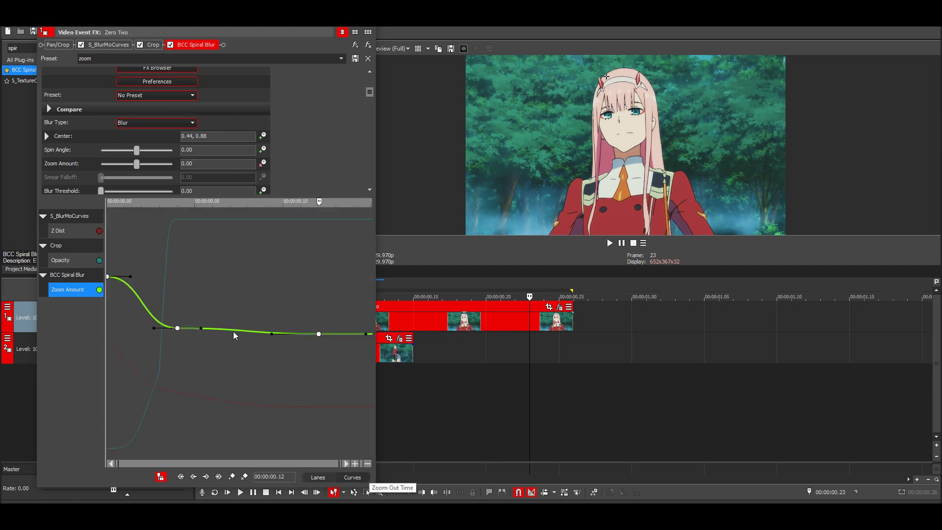
{"action": "left_click_drag", "start_coordinate": [202, 329], "coordinate": [248, 333]}
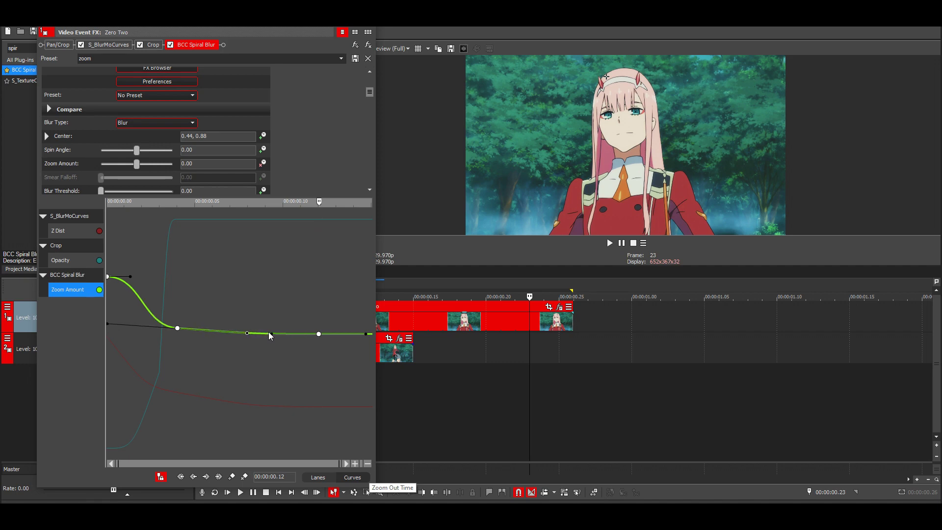
{"action": "left_click_drag", "start_coordinate": [131, 278], "coordinate": [240, 360]}
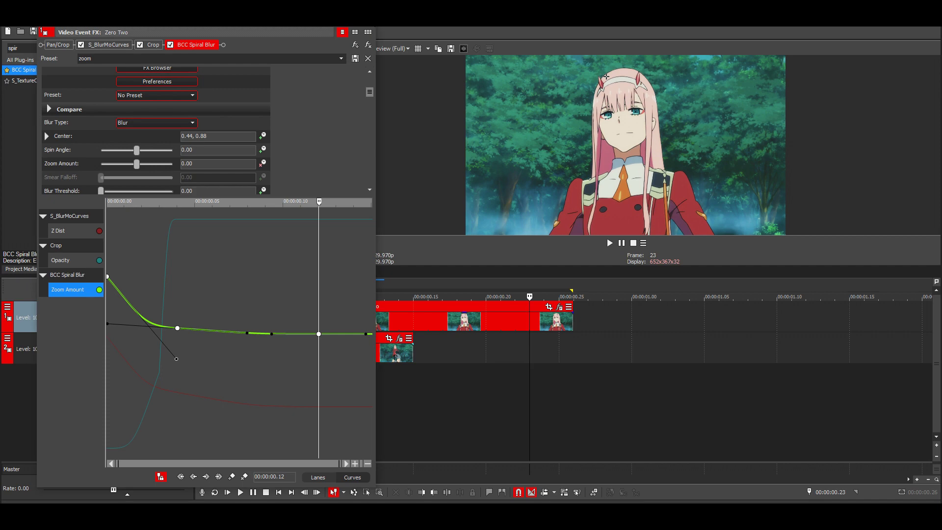
Close the event effects window and play back both clips to check the whole transition
{"action": "left_click", "coordinate": [368, 32]}
{"action": "key", "text": "space"}
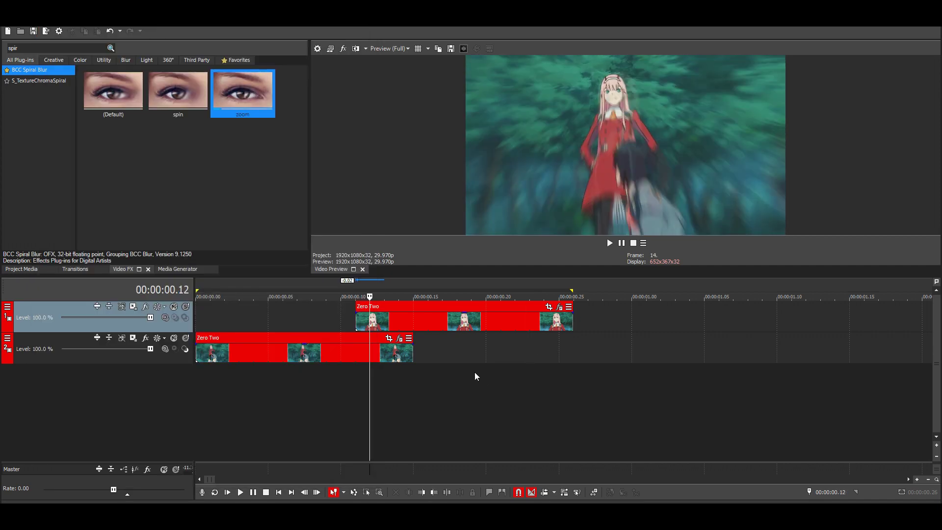
{"action": "key", "text": "ctrl+a"}
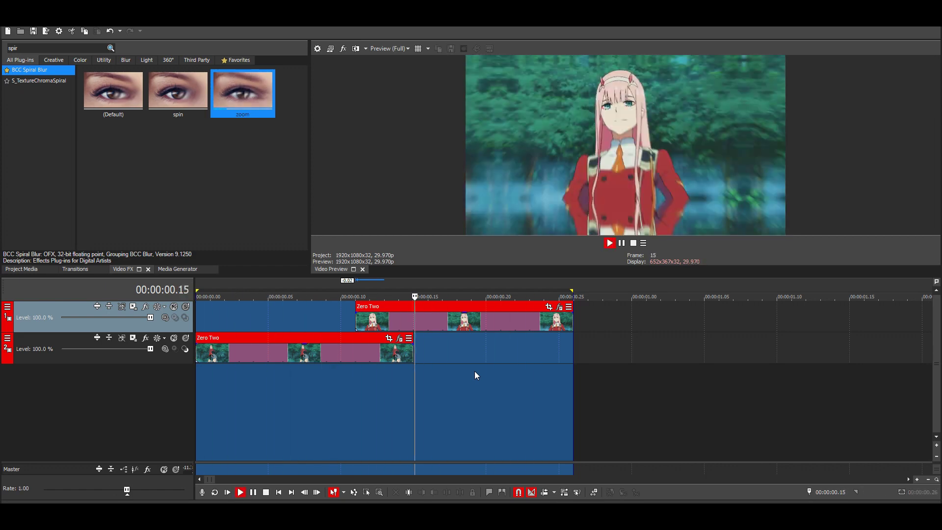
{"action": "key", "text": "space"}
{"action": "key", "text": "space"}
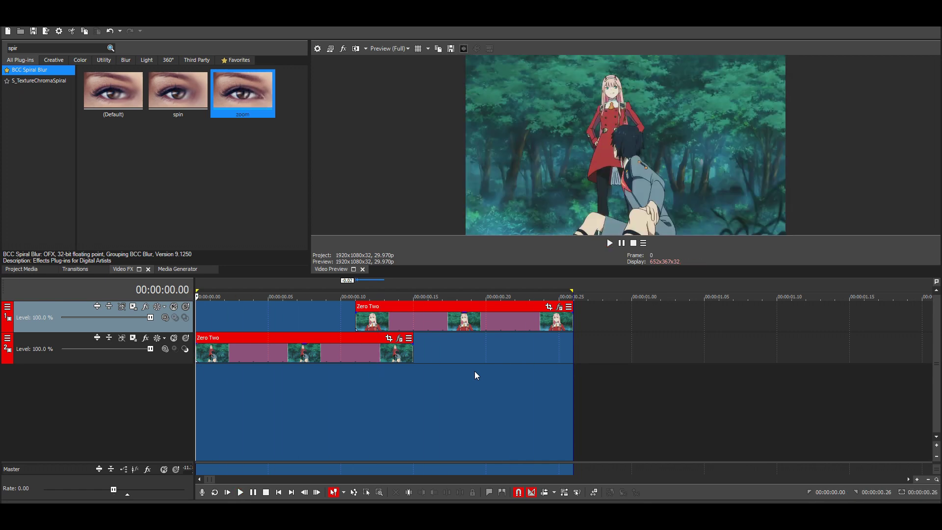
{"action": "key", "text": "space"}
Scrub through the clip overlap up to 00:00:00.15 and replay the transition from 00:00:00.10
{"action": "left_click", "coordinate": [349, 286]}
{"action": "left_click_drag", "start_coordinate": [357, 290], "coordinate": [399, 278]}
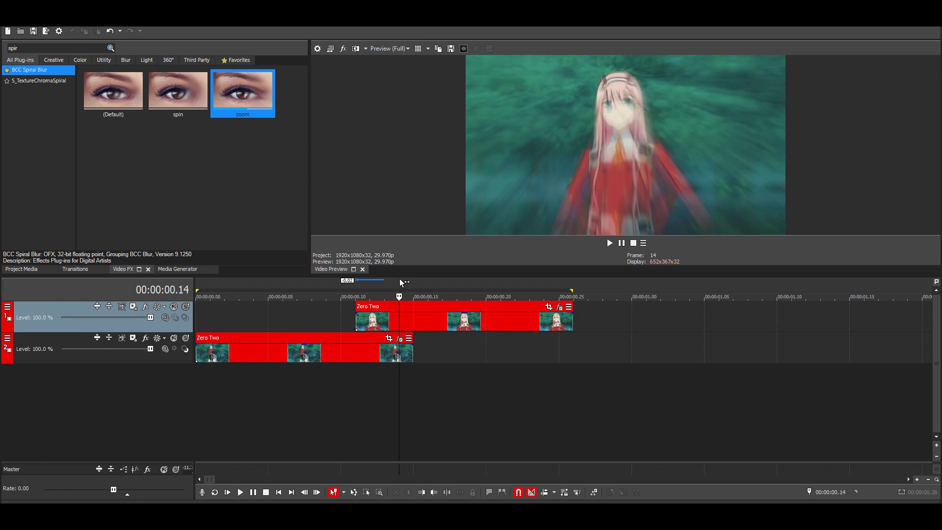
{"action": "left_click", "coordinate": [413, 278]}
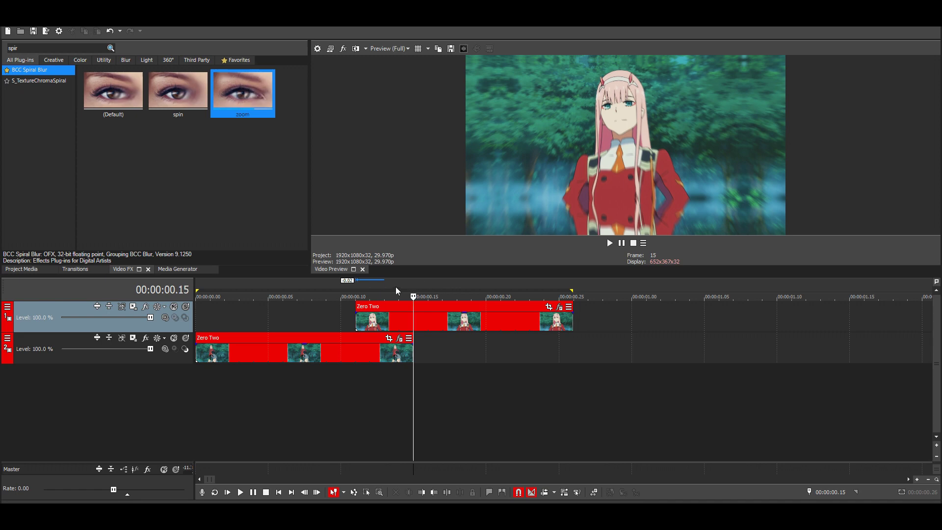
{"action": "left_click", "coordinate": [343, 282]}
{"action": "key", "text": "space"}
{"action": "key", "text": "space"}
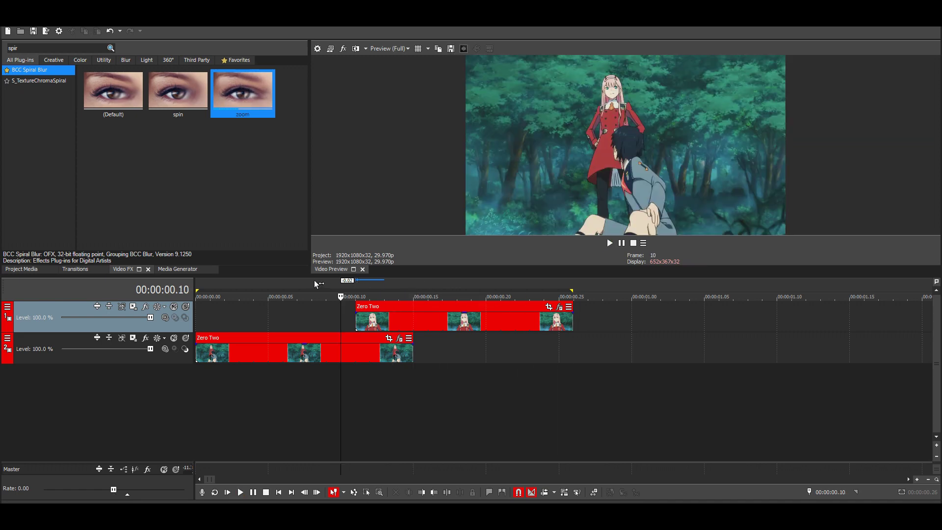
{"action": "key", "text": "space"}
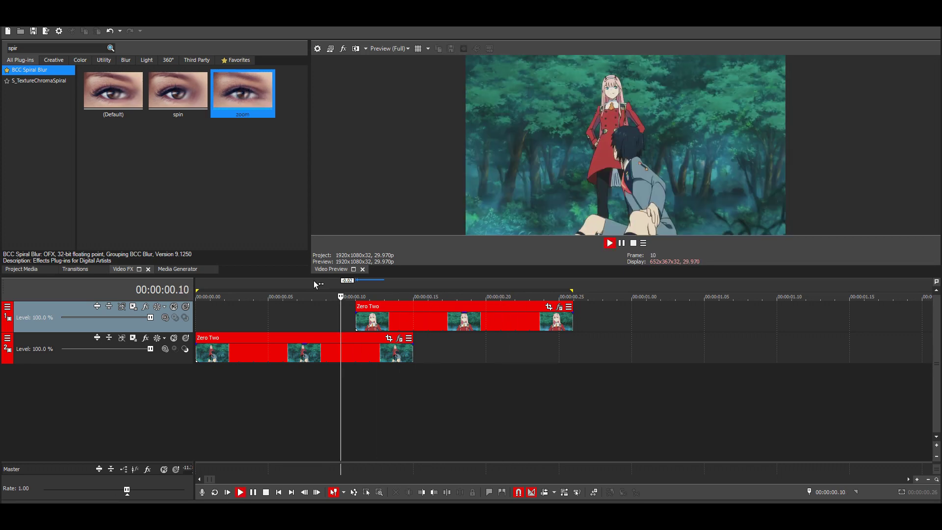
{"action": "key", "text": "space"}
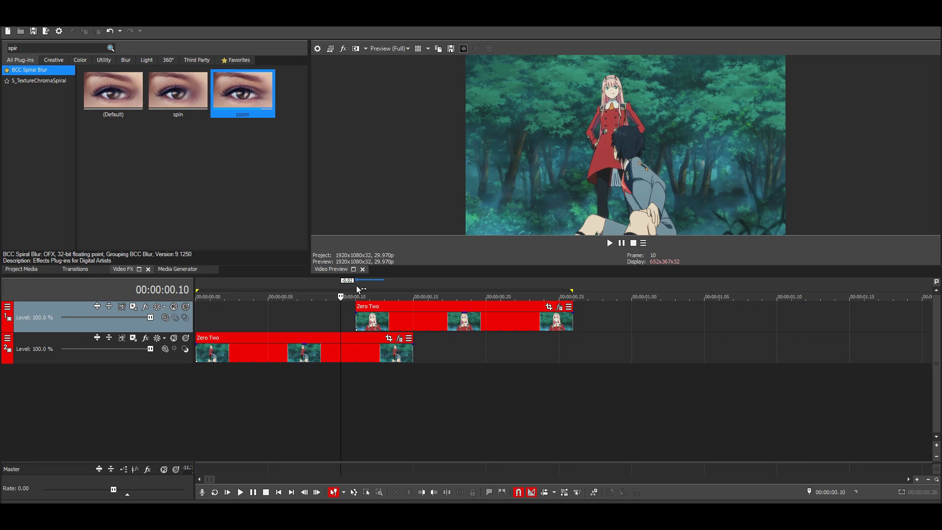